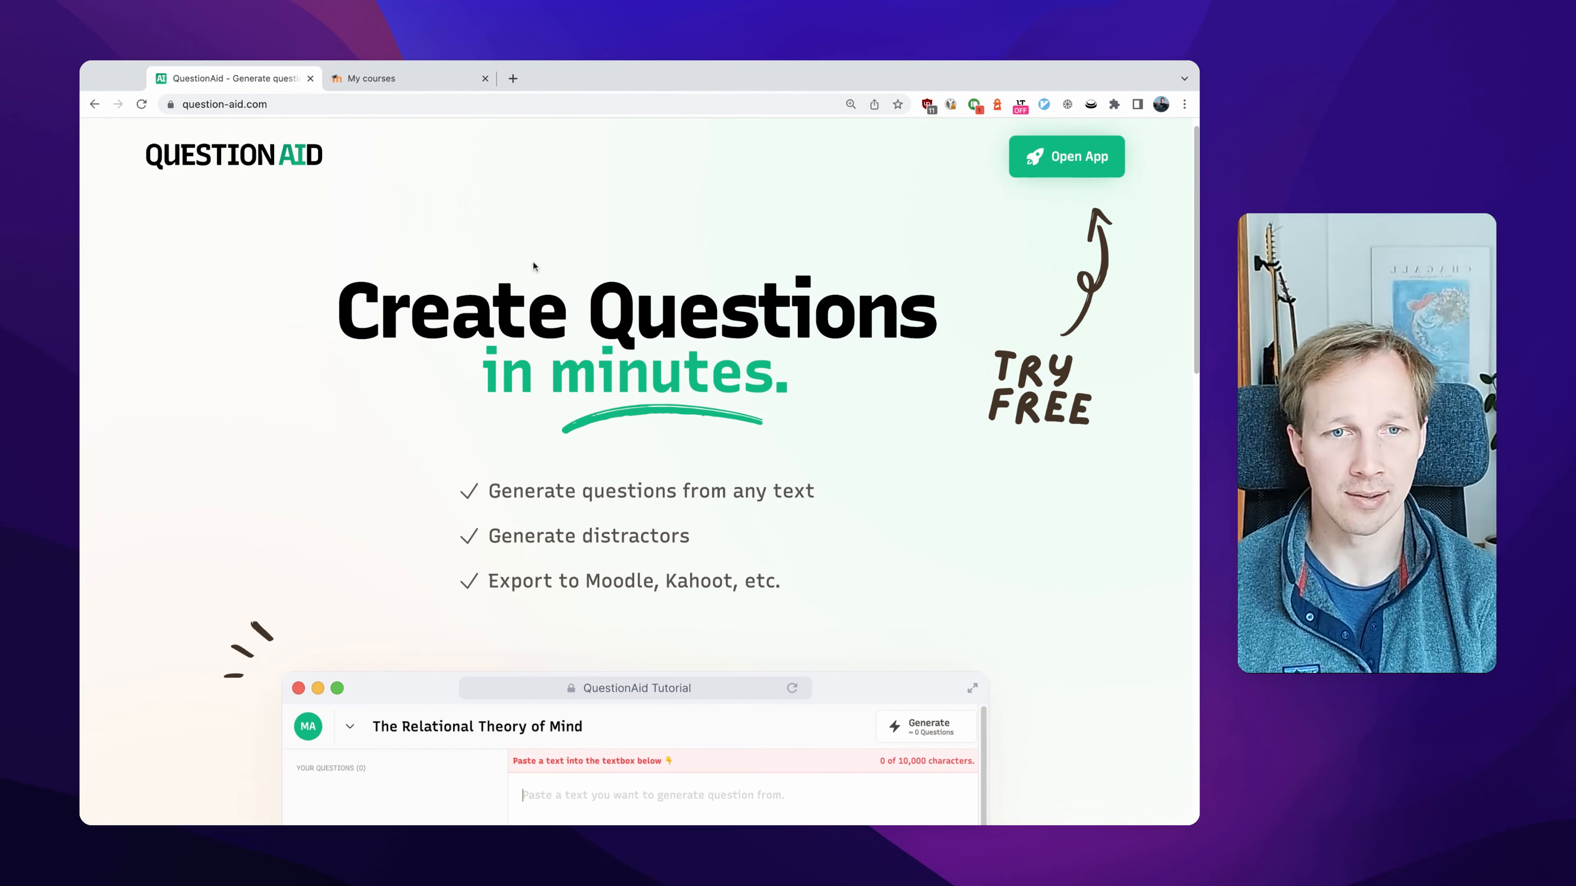
Open the question generator app, create a new document and title it "Dogs".
click(1066, 157)
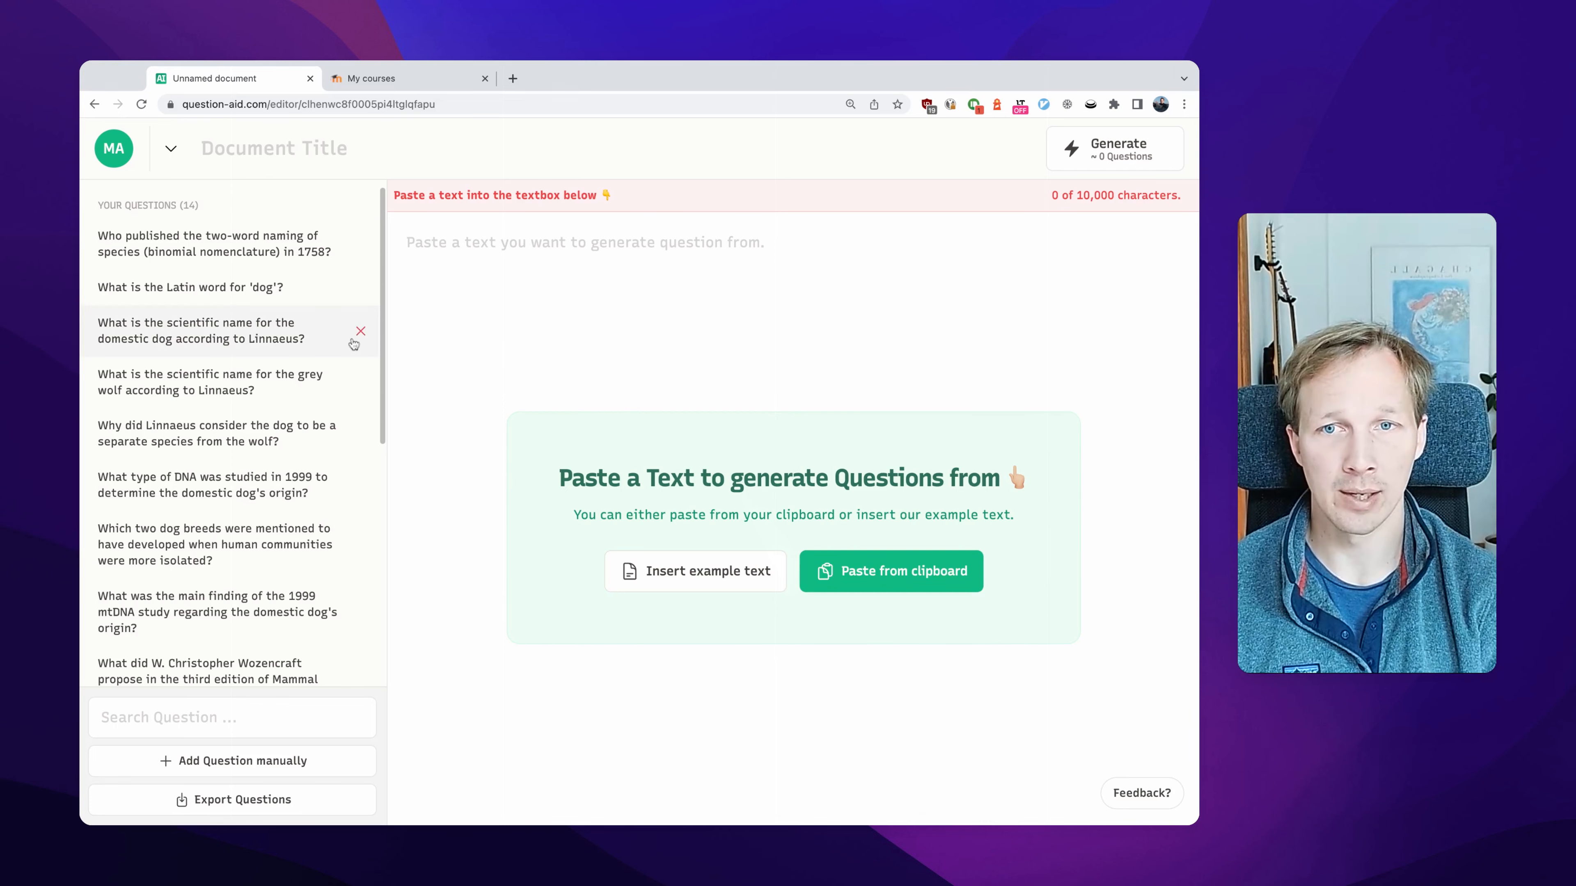
click(171, 149)
click(847, 224)
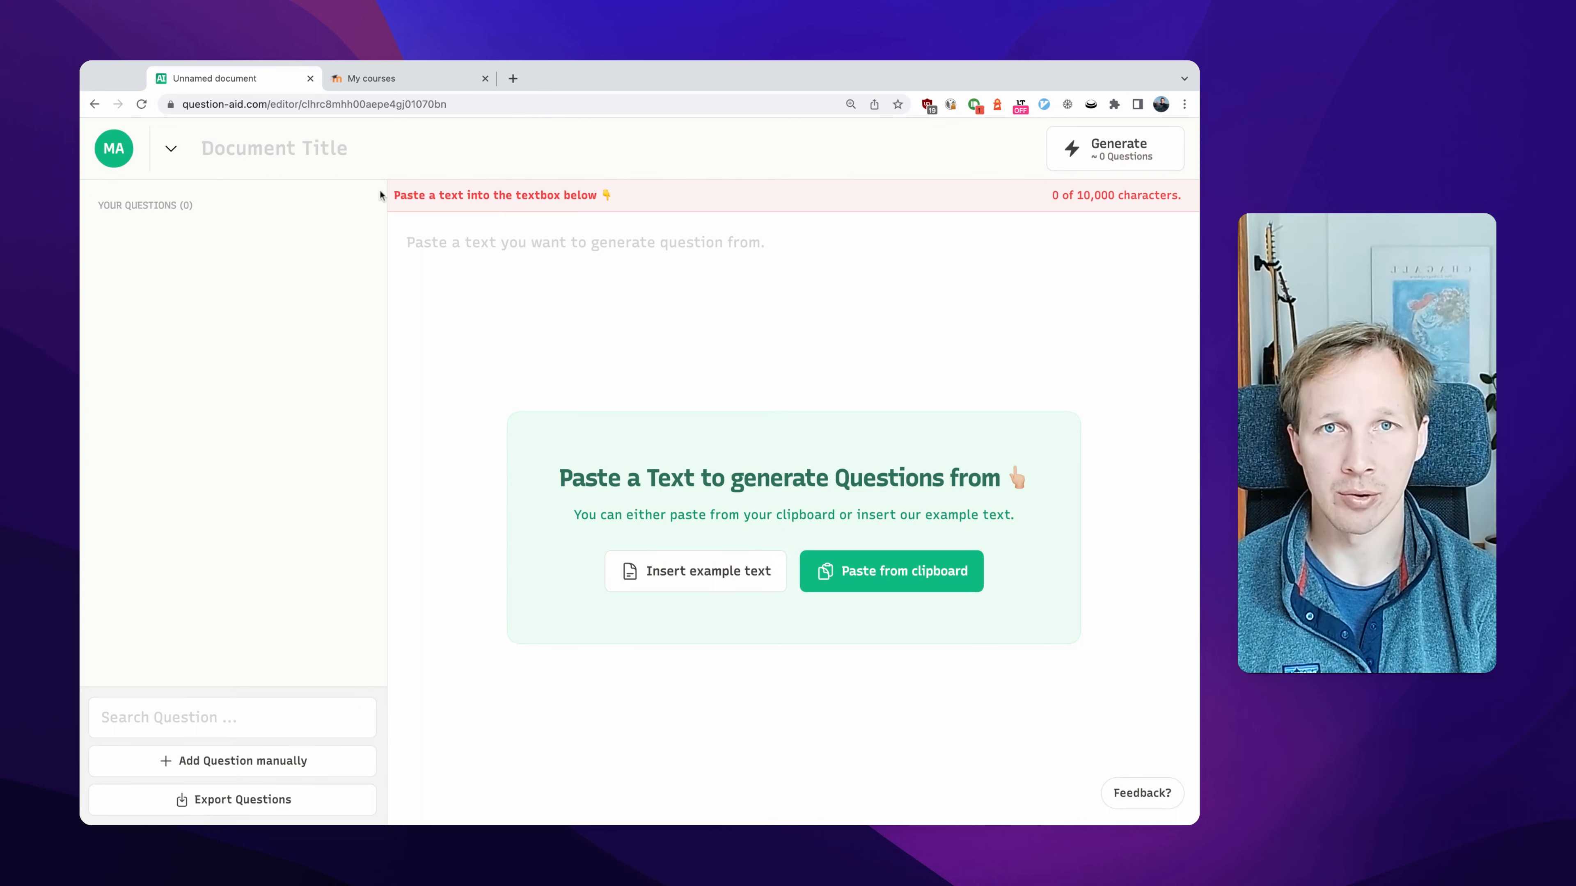
click(314, 152)
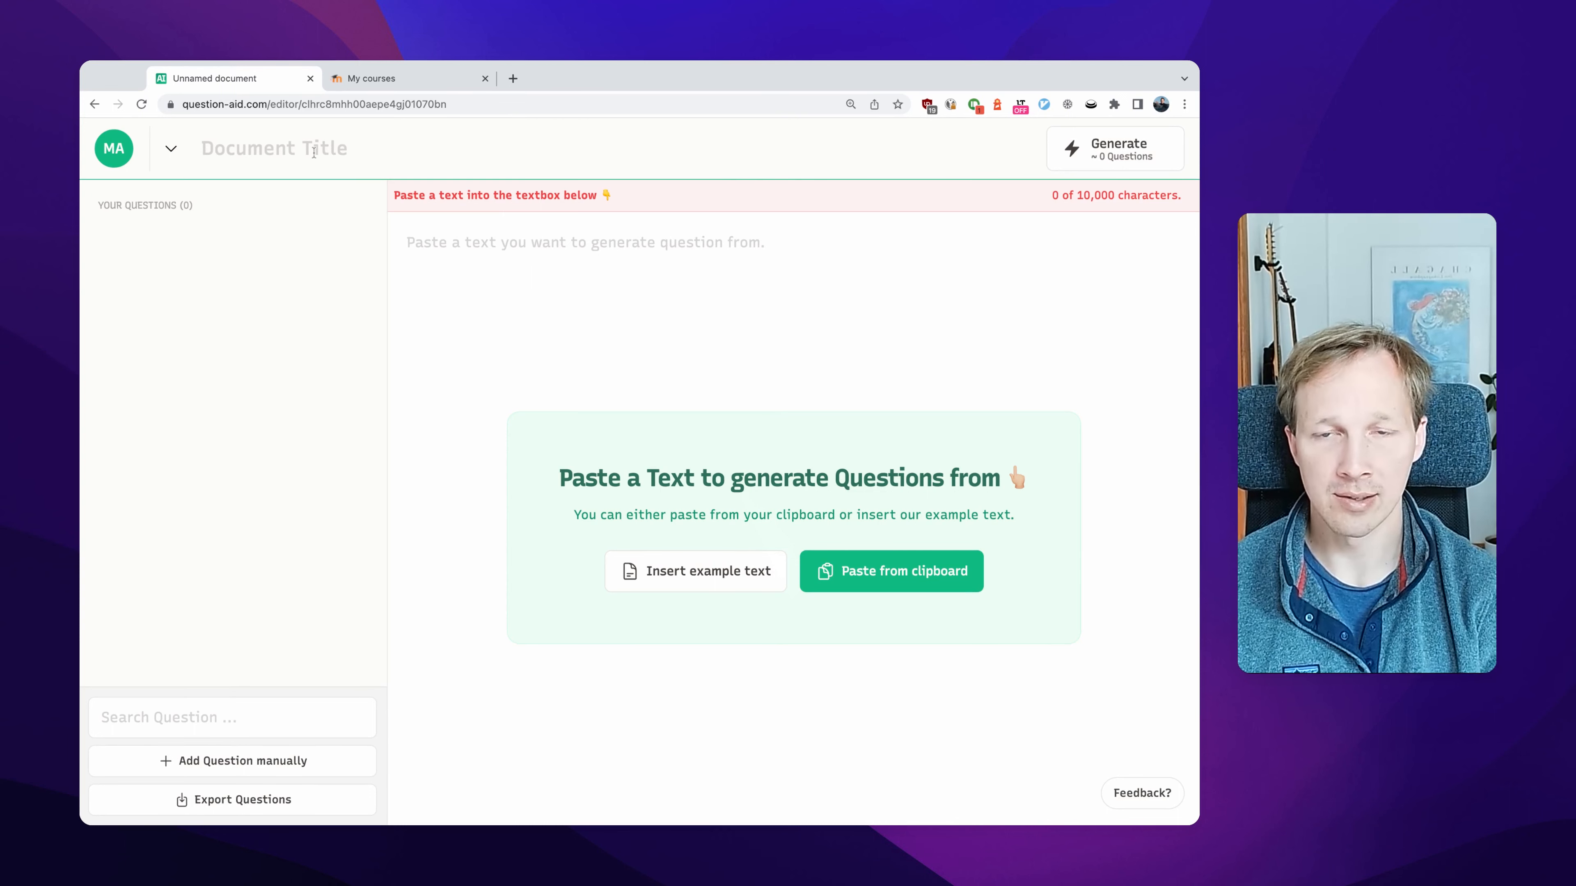
text(Dogs)
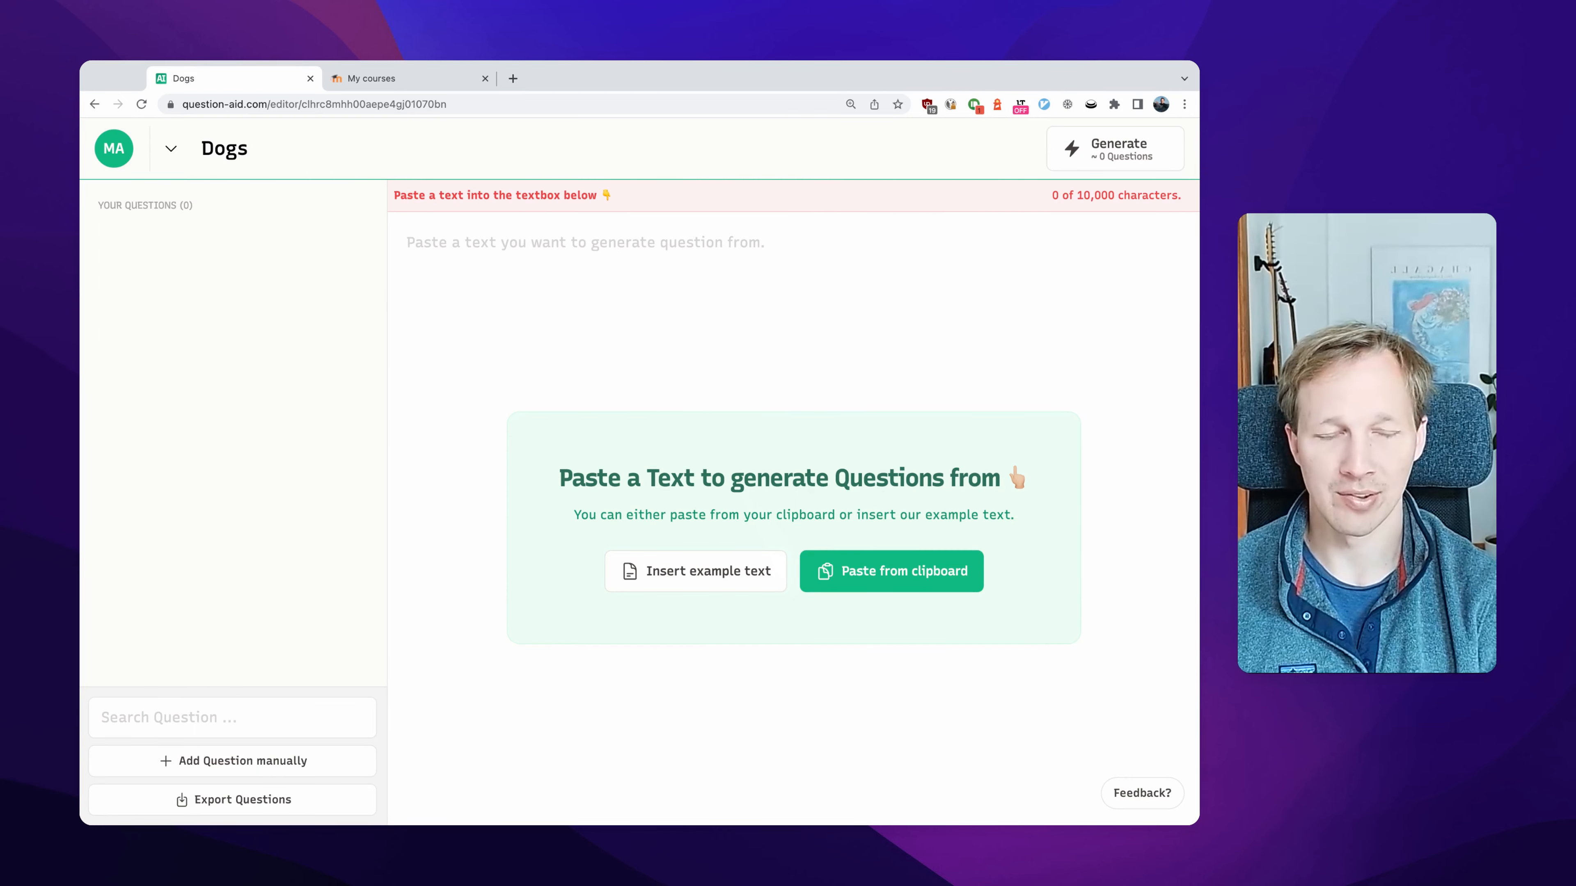
click(634, 316)
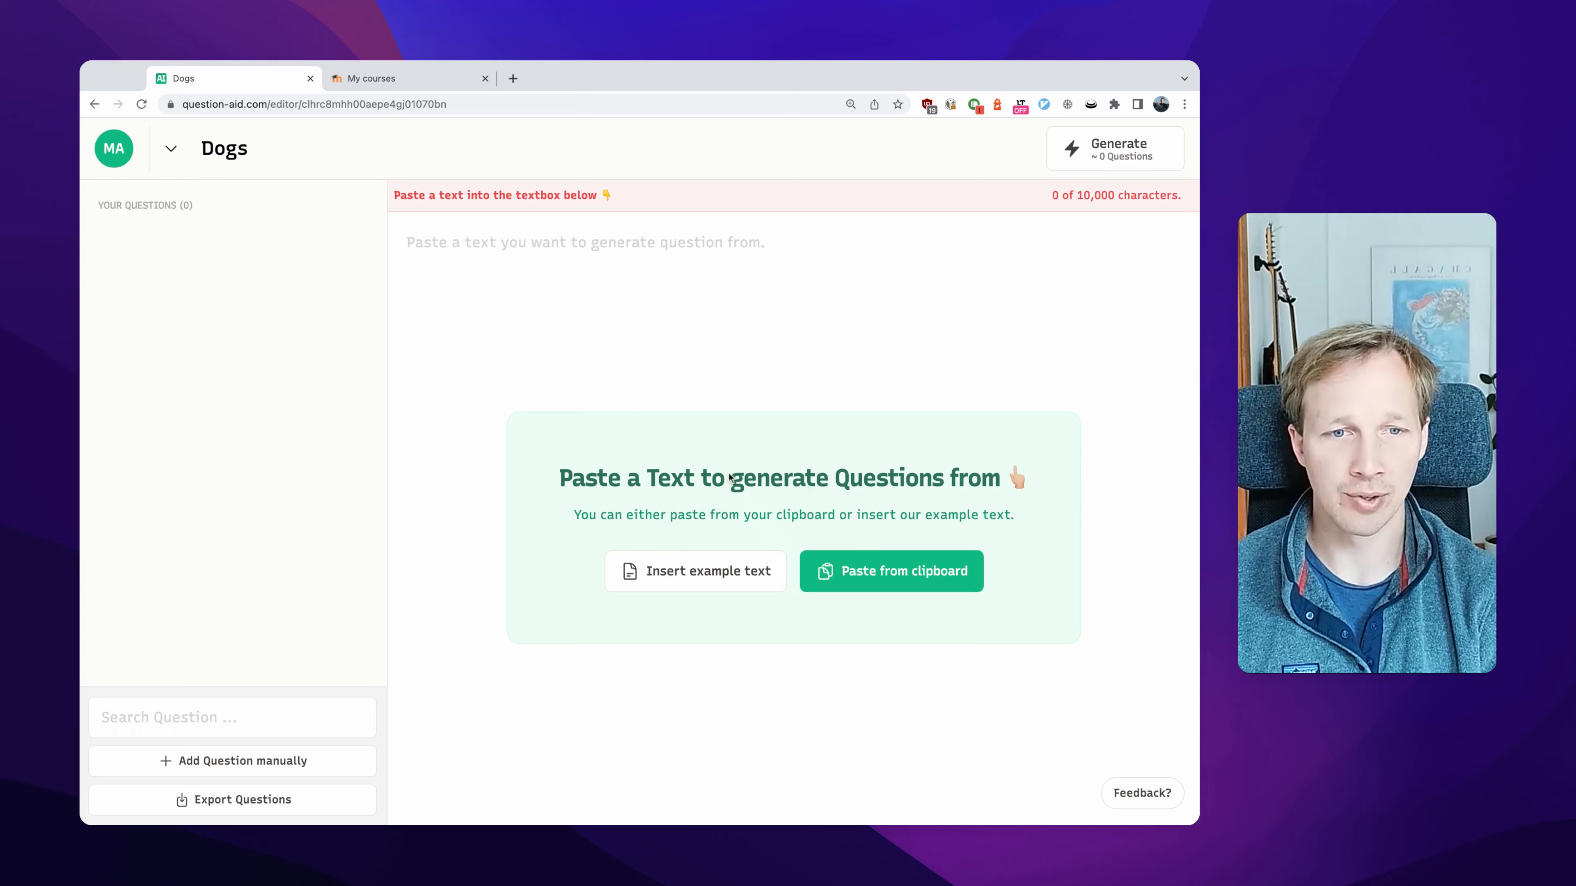
Insert the example text and delete its closing "Source: Wikipedia" line.
click(687, 576)
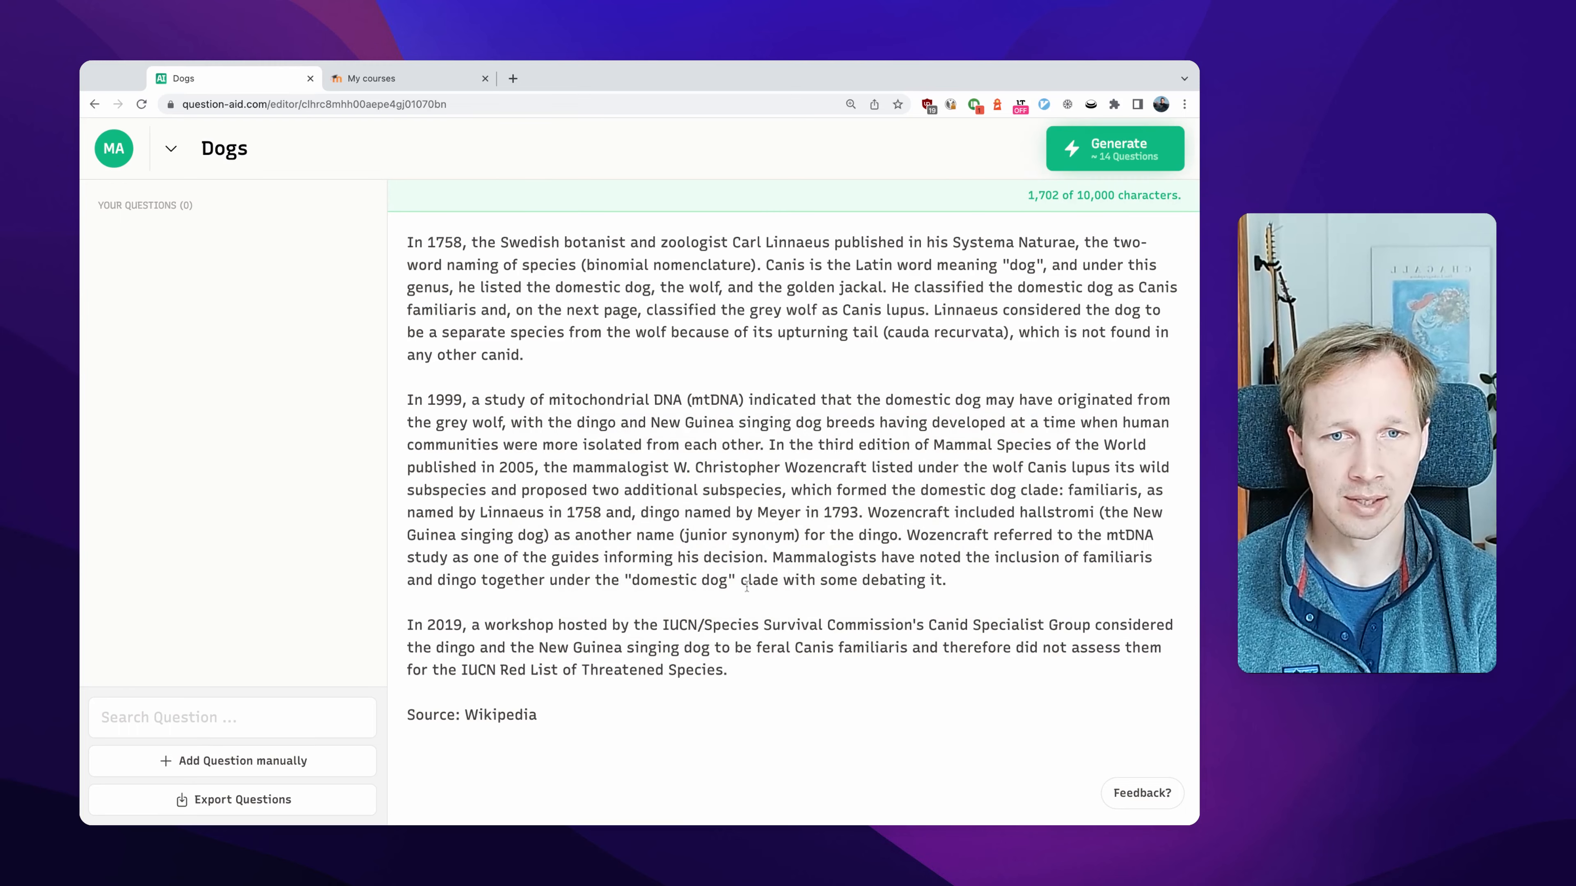
drag(405, 233, 790, 823)
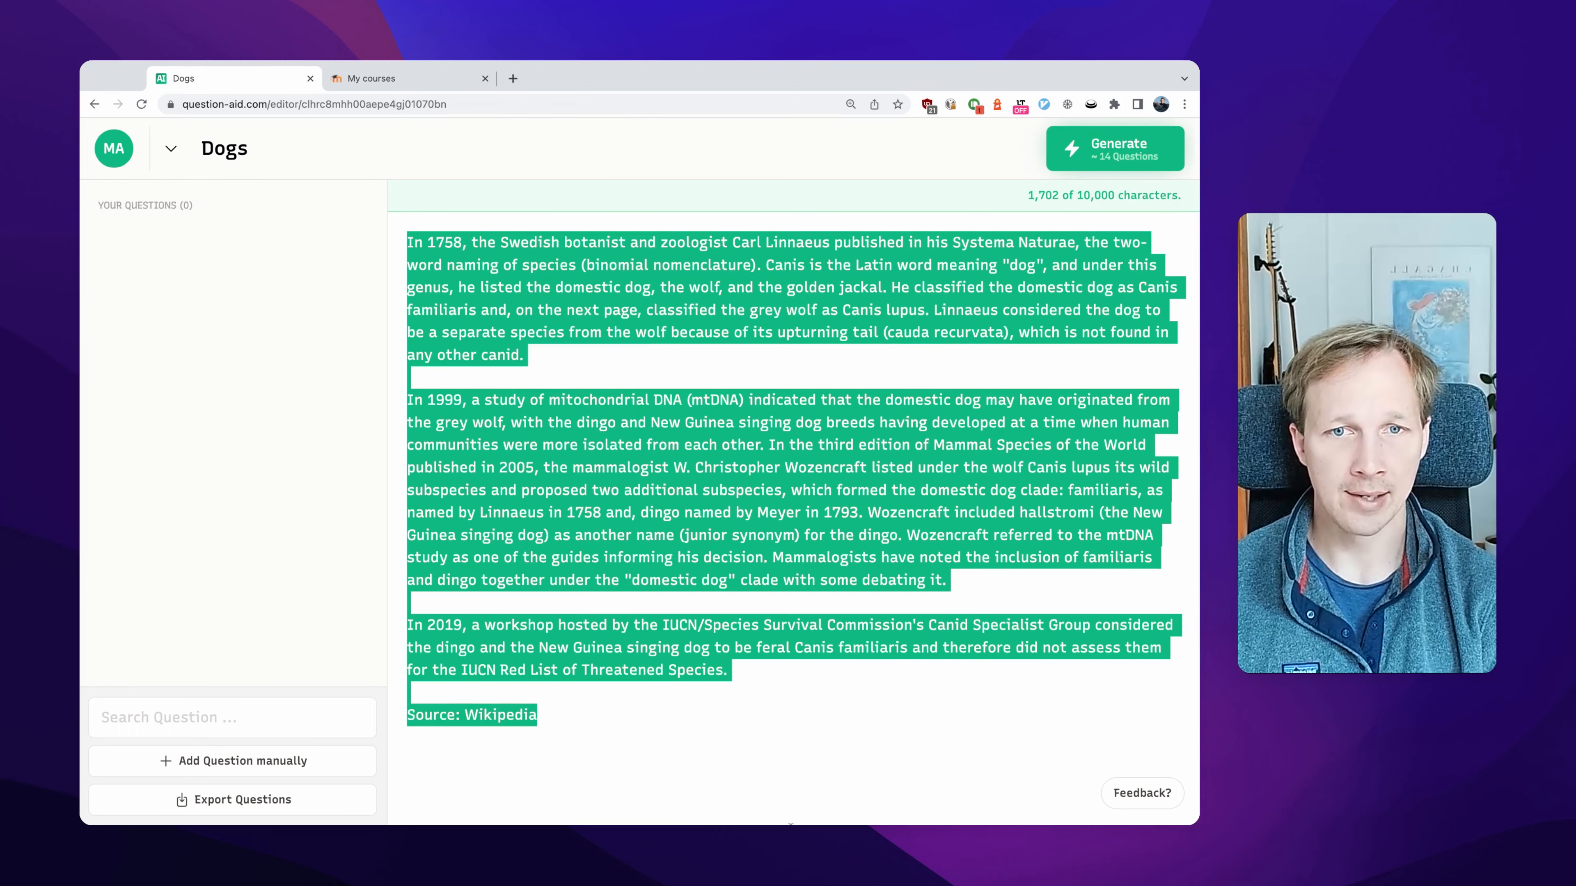
click(652, 719)
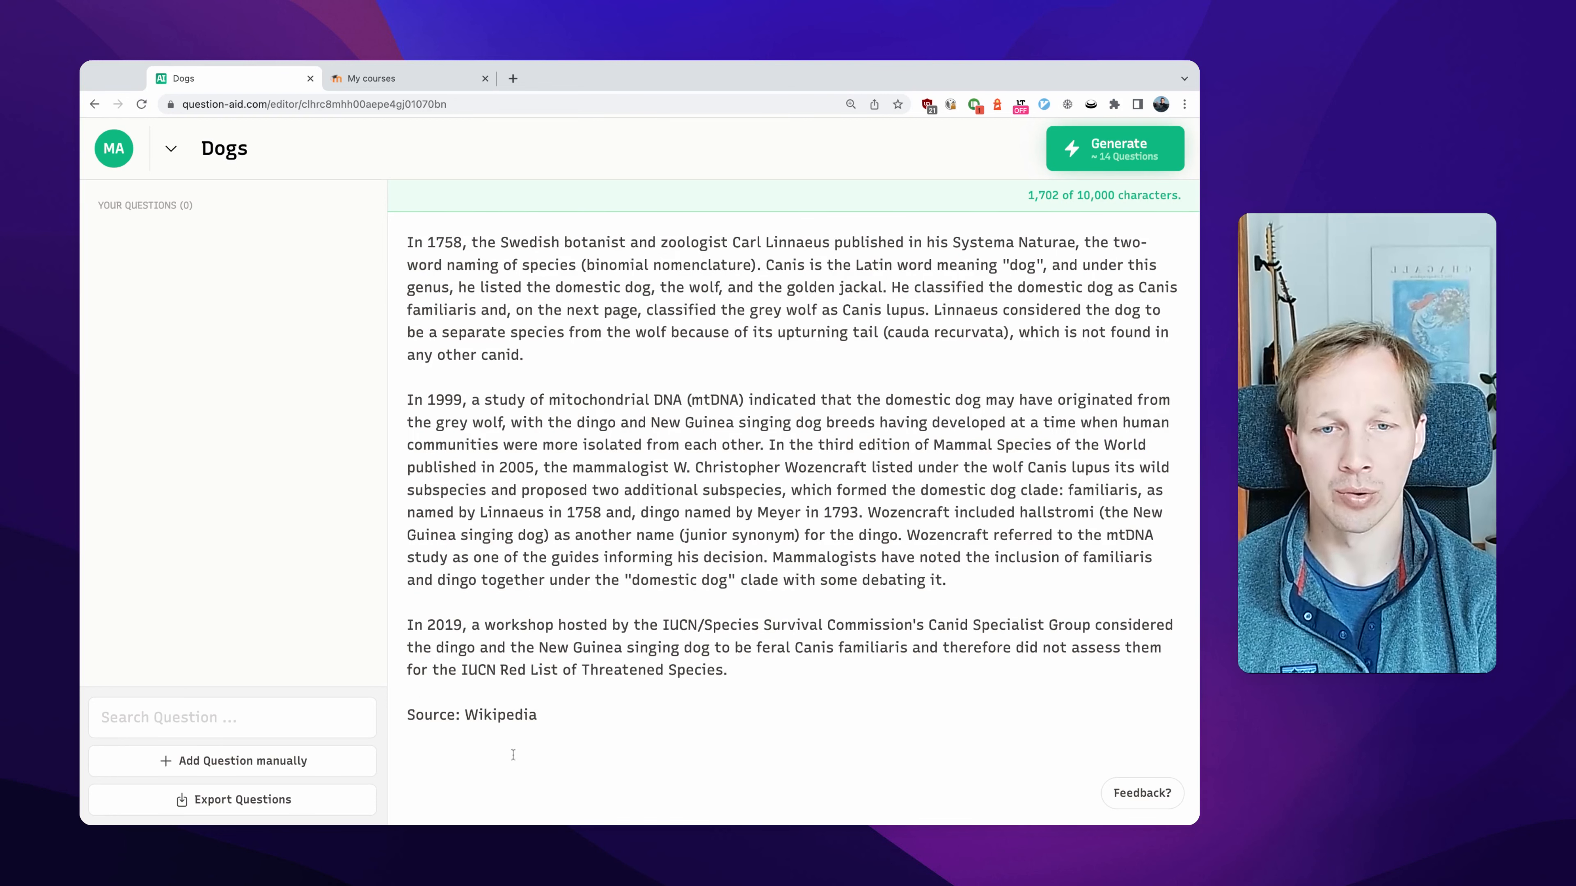
key(super+shift+Left)
key(BackSpace)
key(BackSpace)
key(BackSpace)
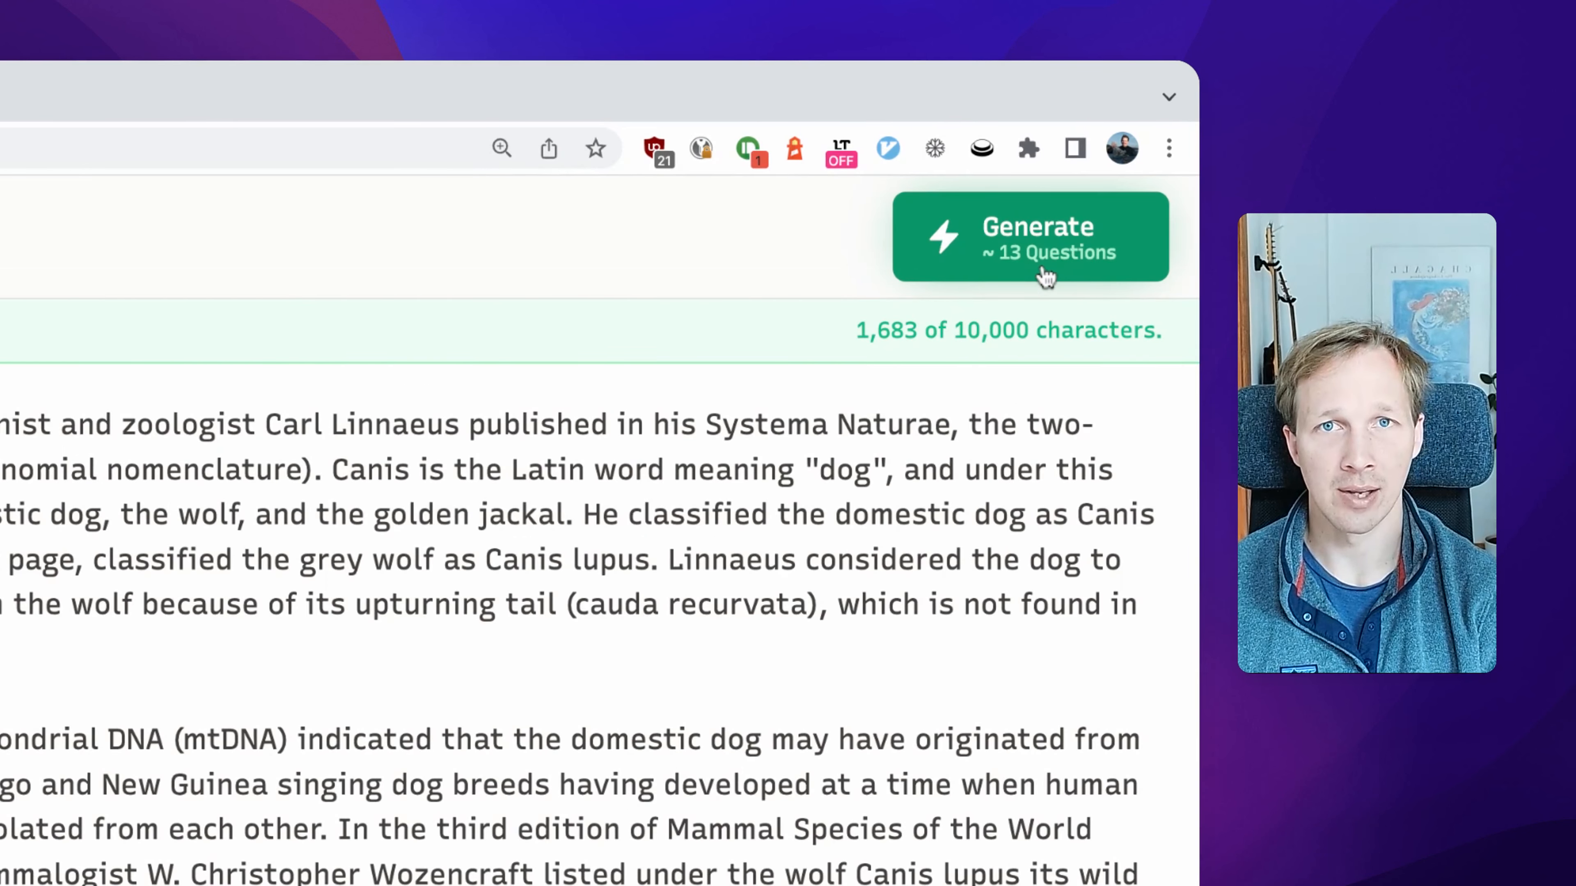
Check the question estimate for the first paragraph alone, and generate questions from the entire text.
click(1053, 266)
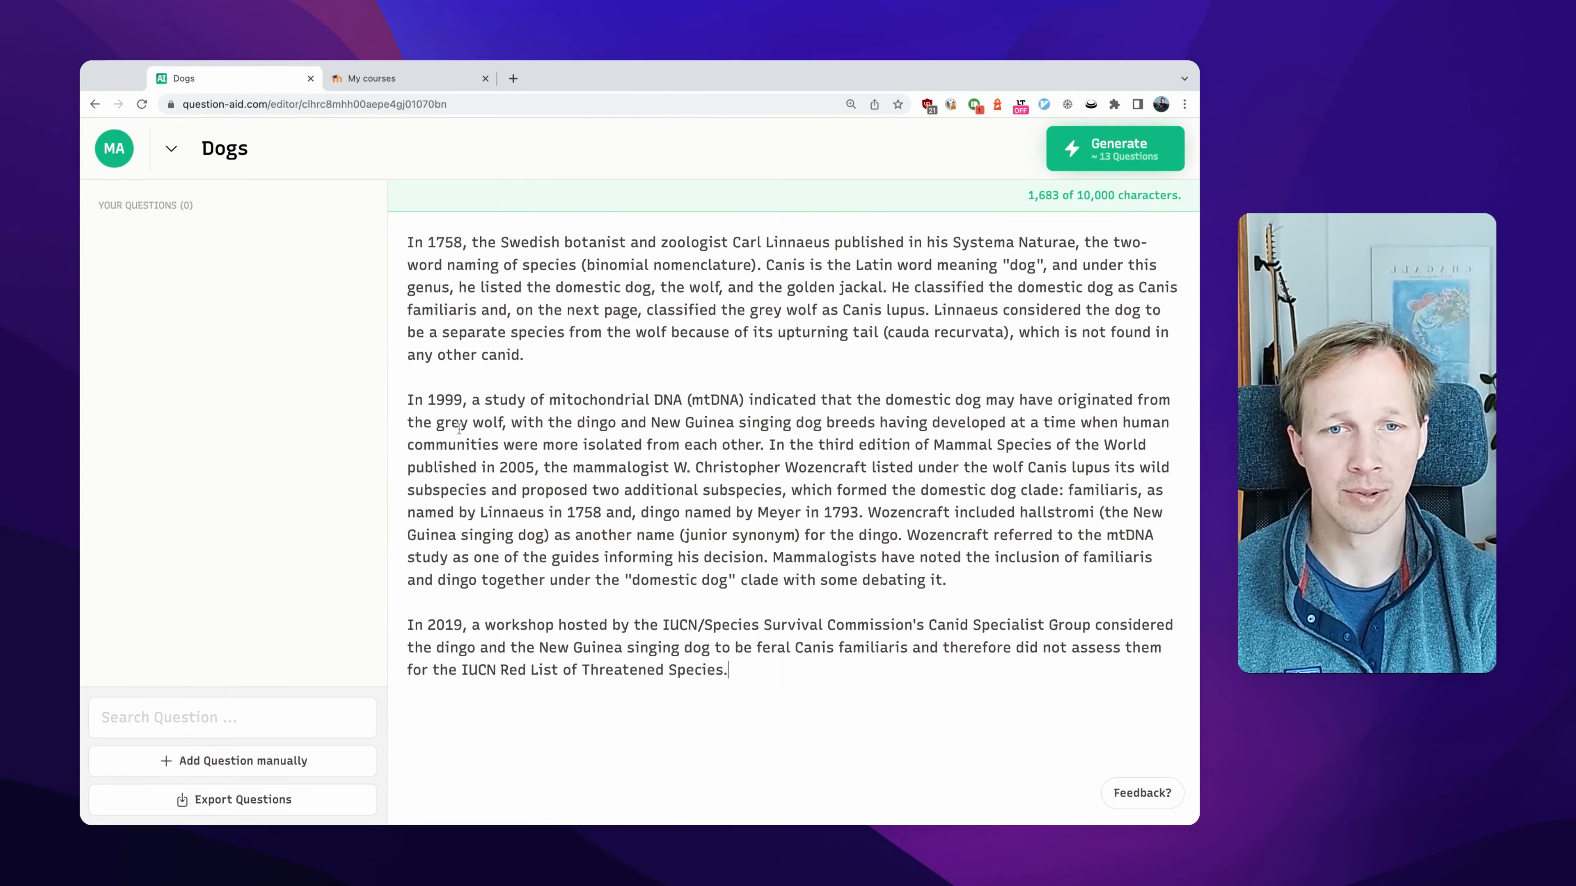
triple_click(557, 366)
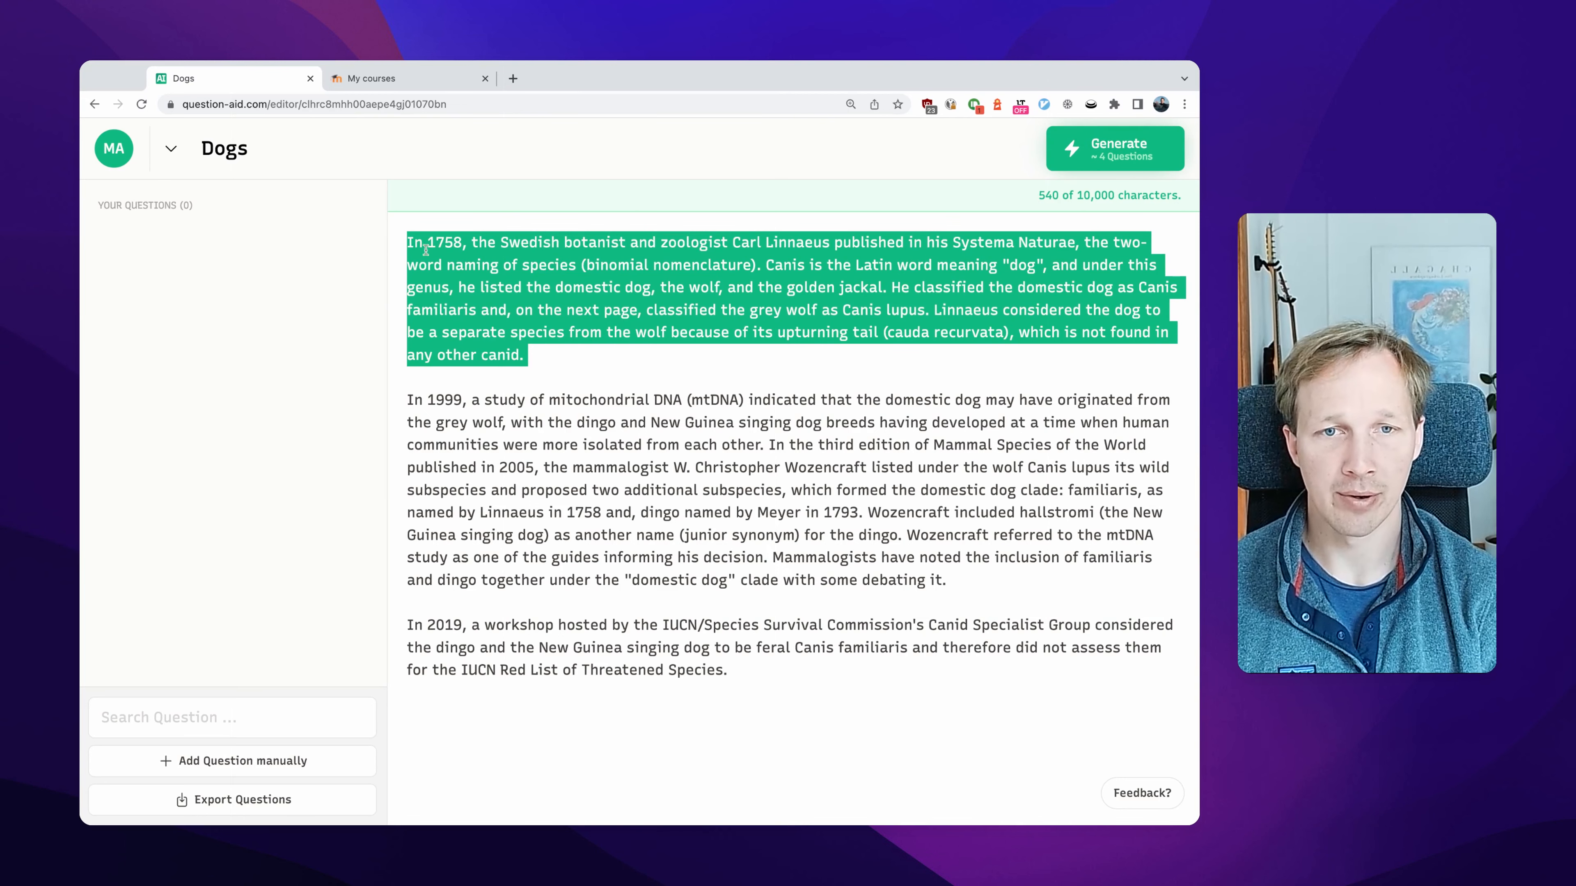
click(659, 287)
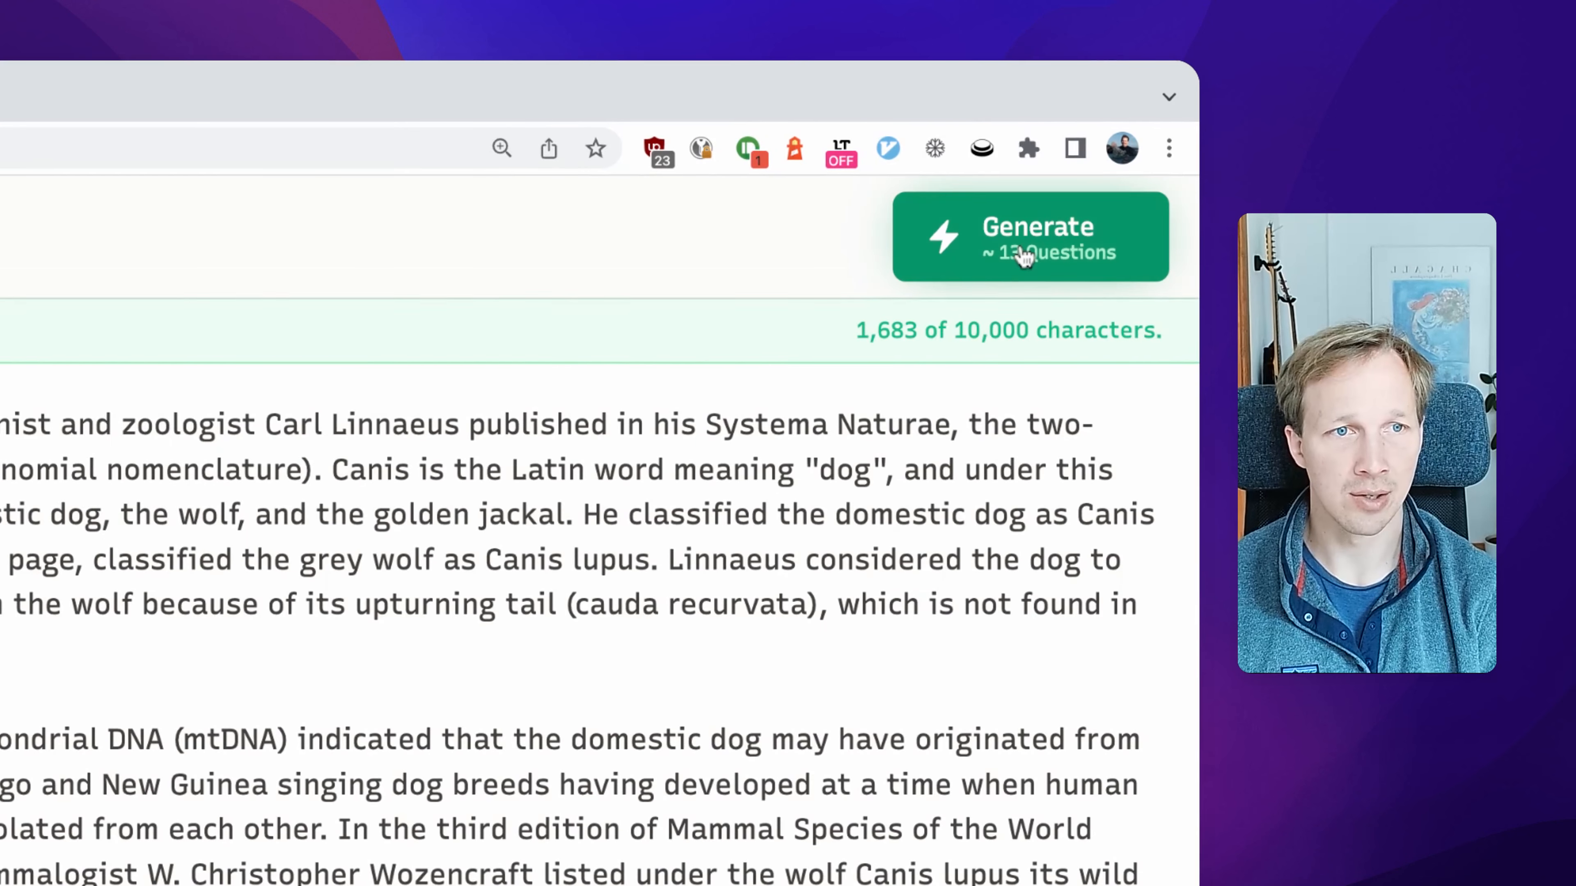
click(1024, 254)
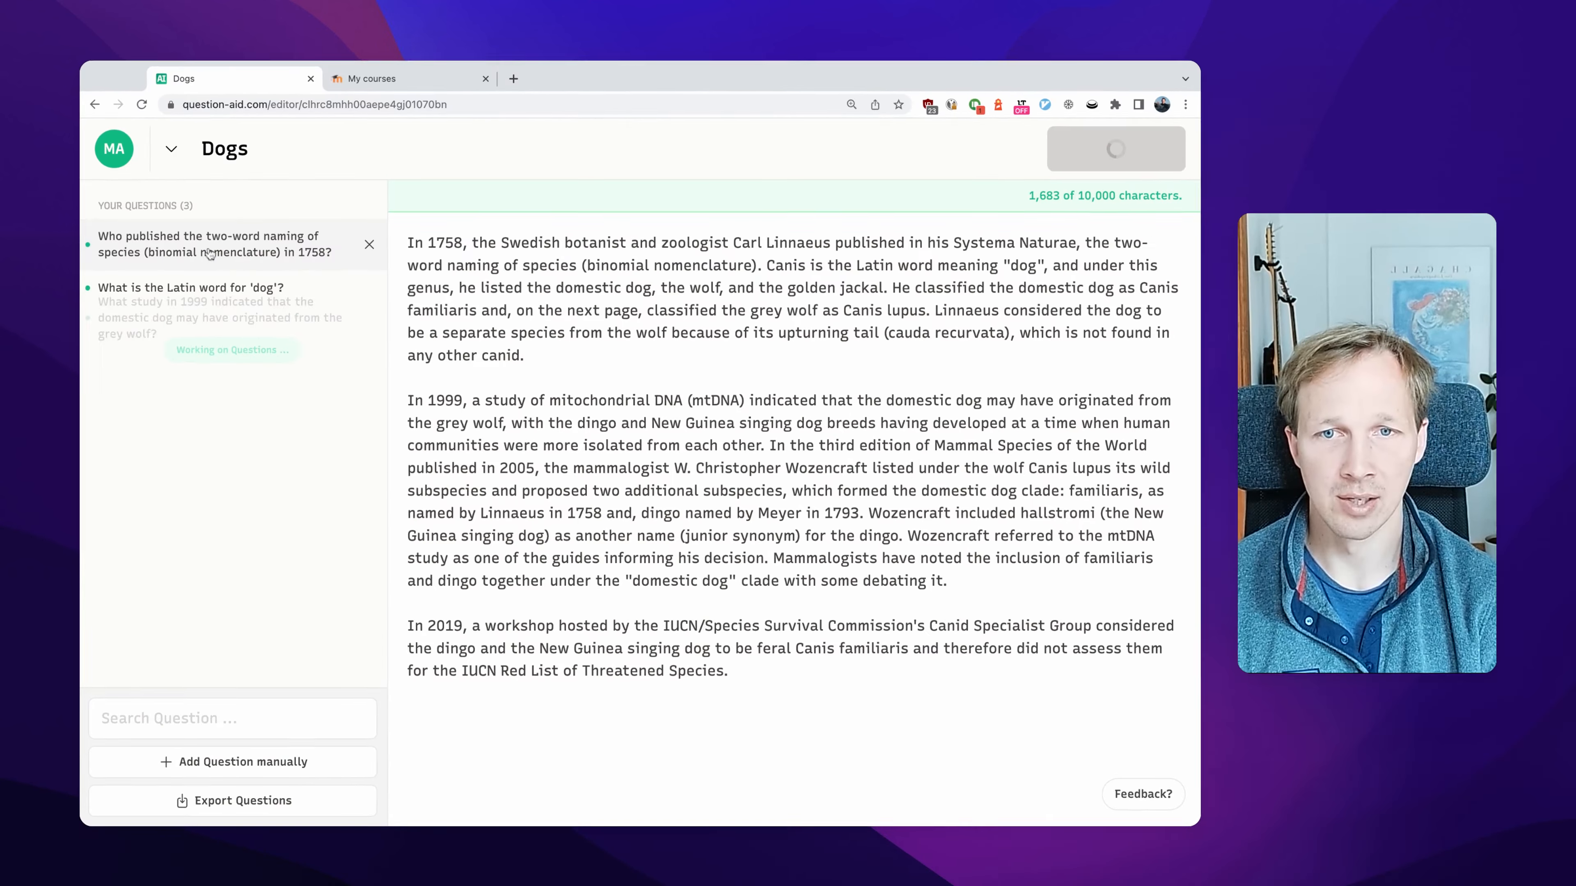
Generate false answers for the question about who published the two-word naming of species in 1758.
click(321, 447)
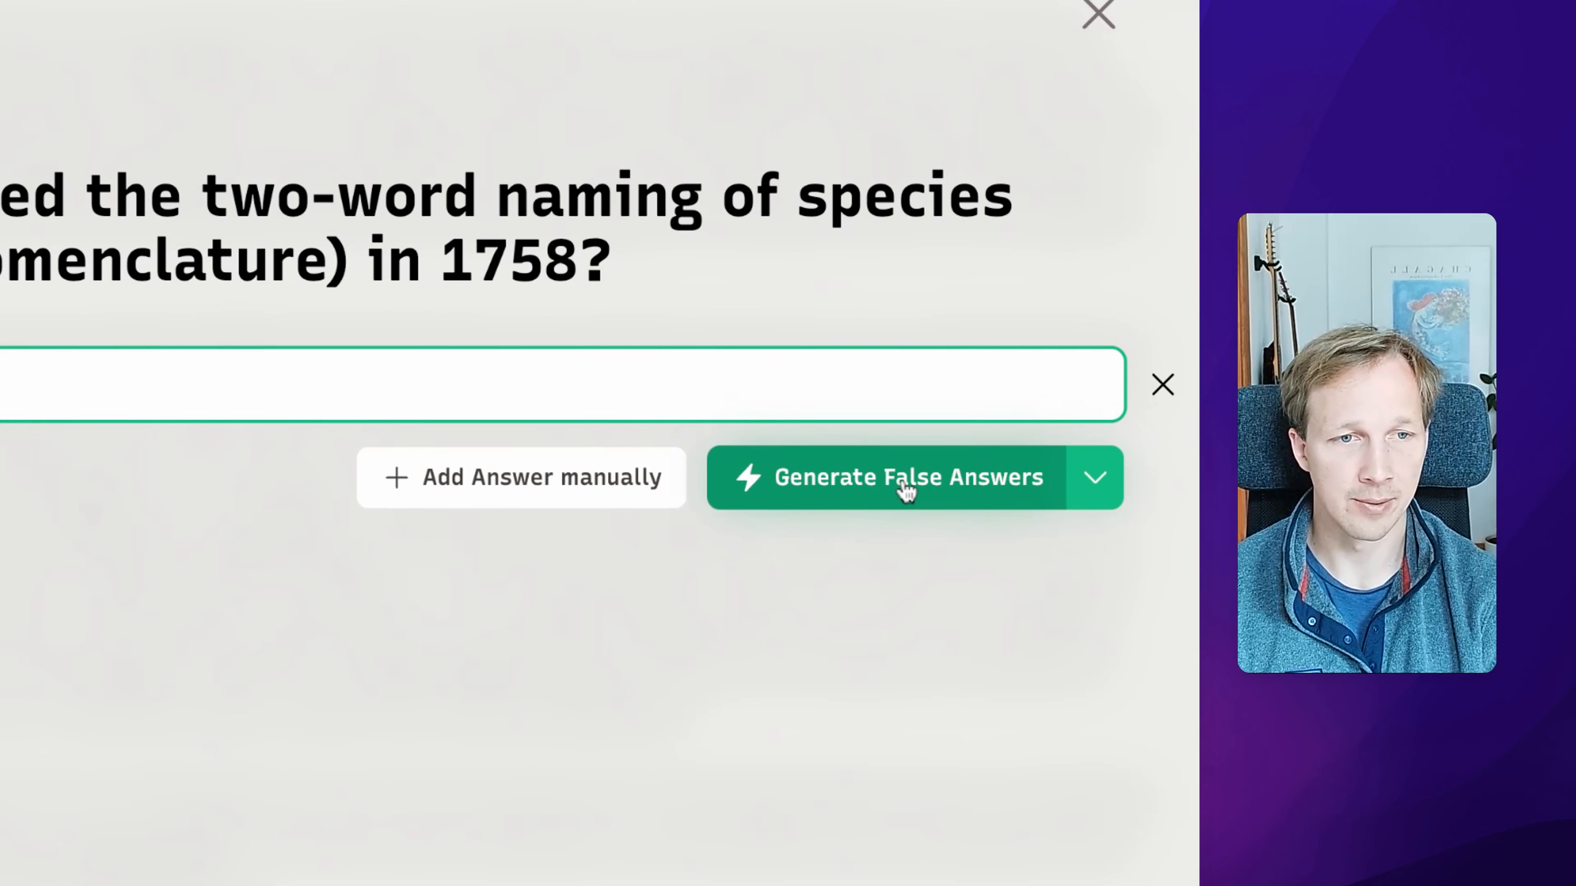
click(837, 489)
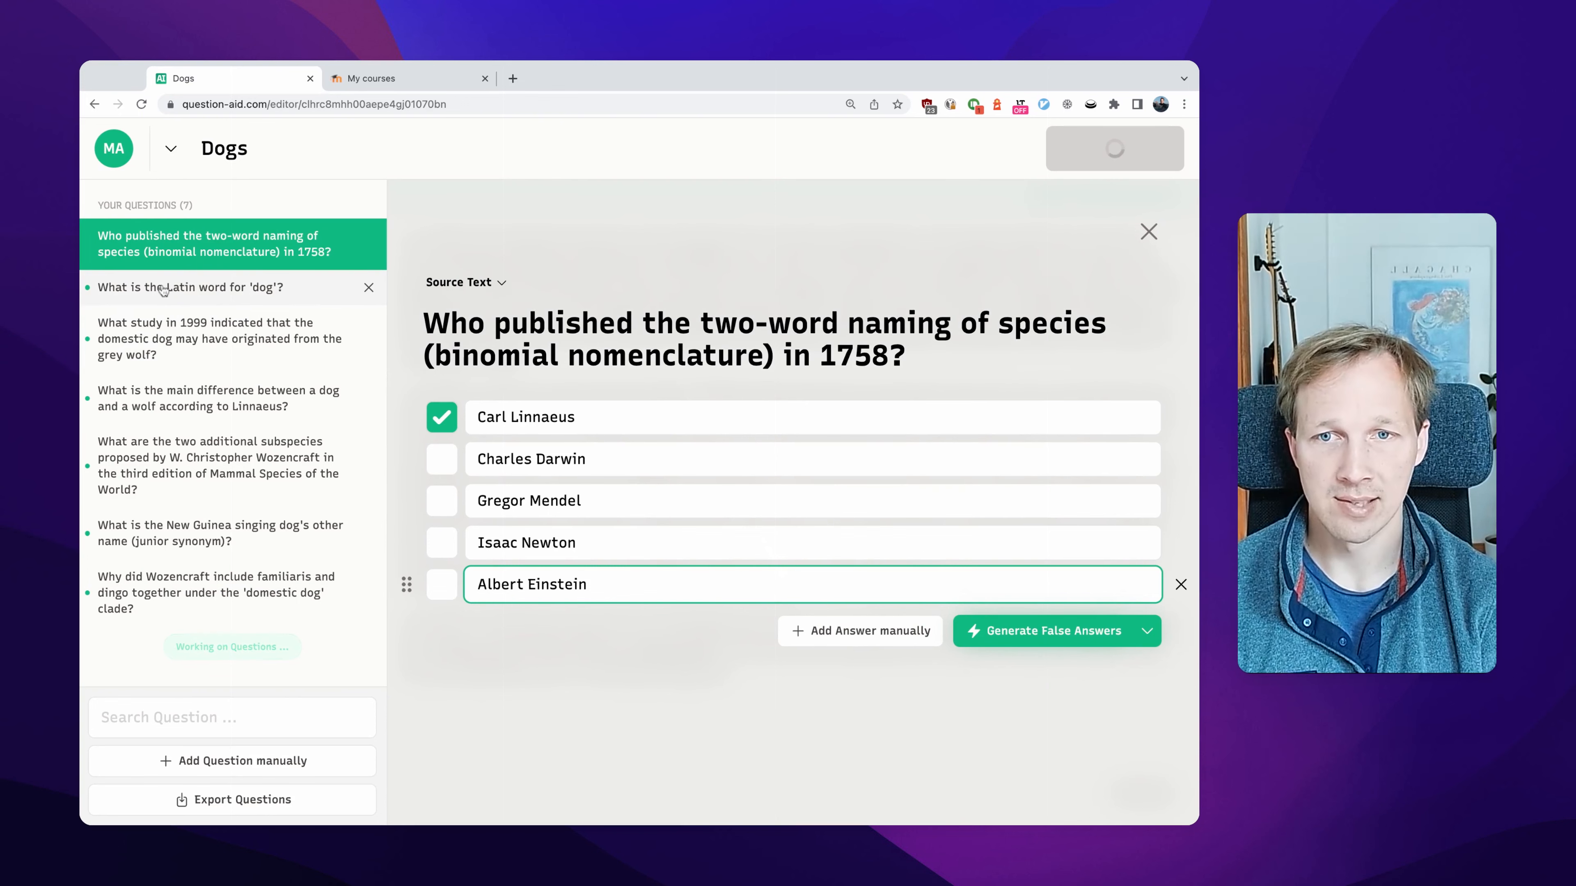
Review the question "What is the Latin word for 'dog'?" and delete it from the list.
click(248, 287)
scroll(267, 298, down, 2)
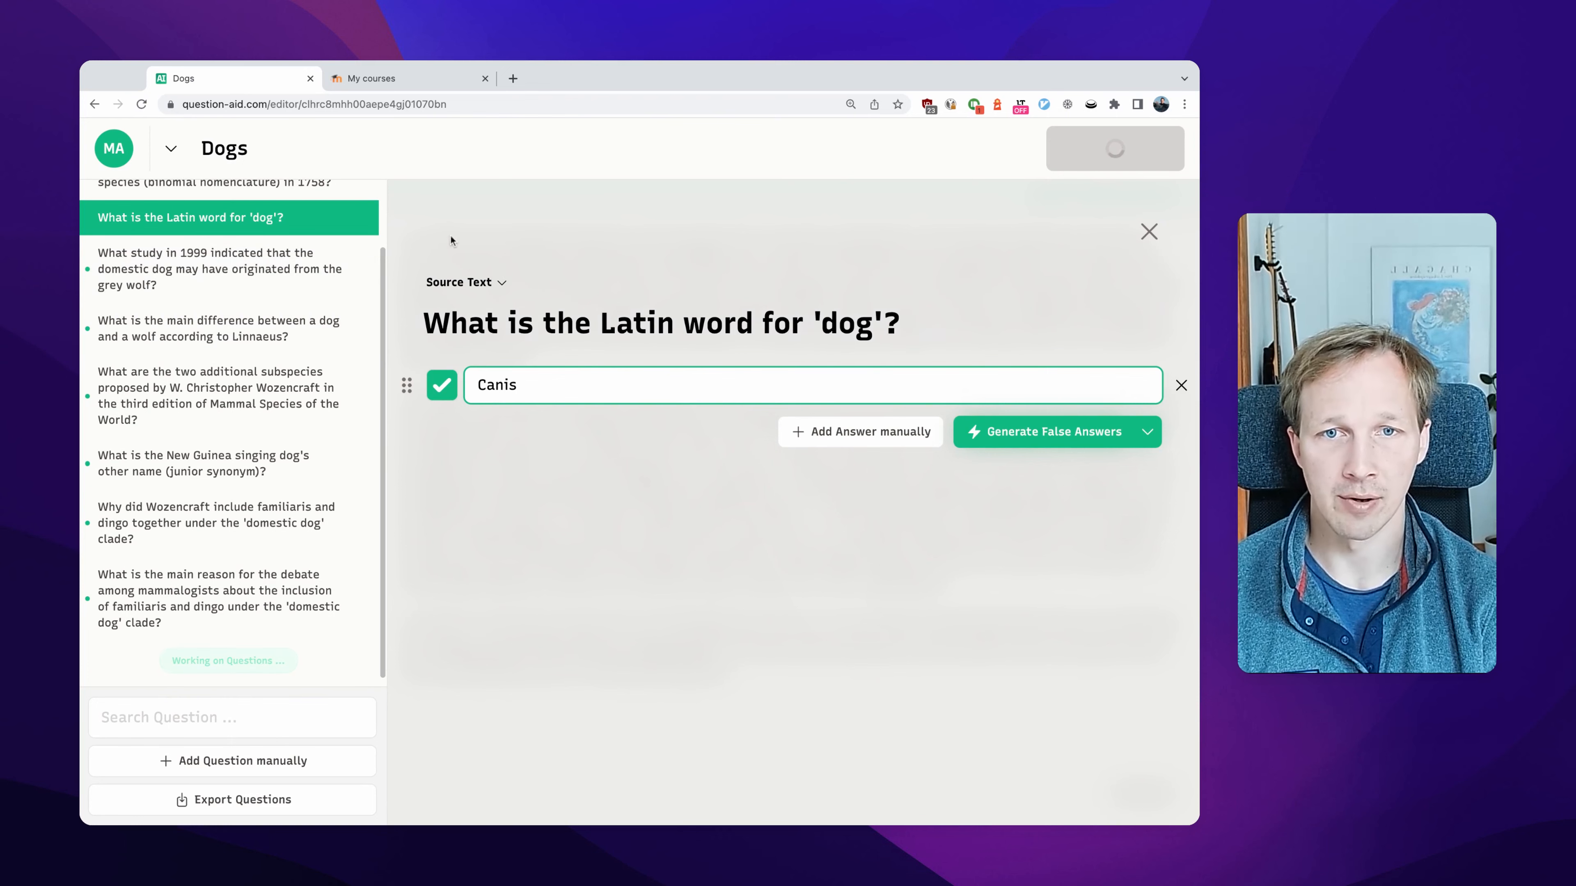
click(361, 218)
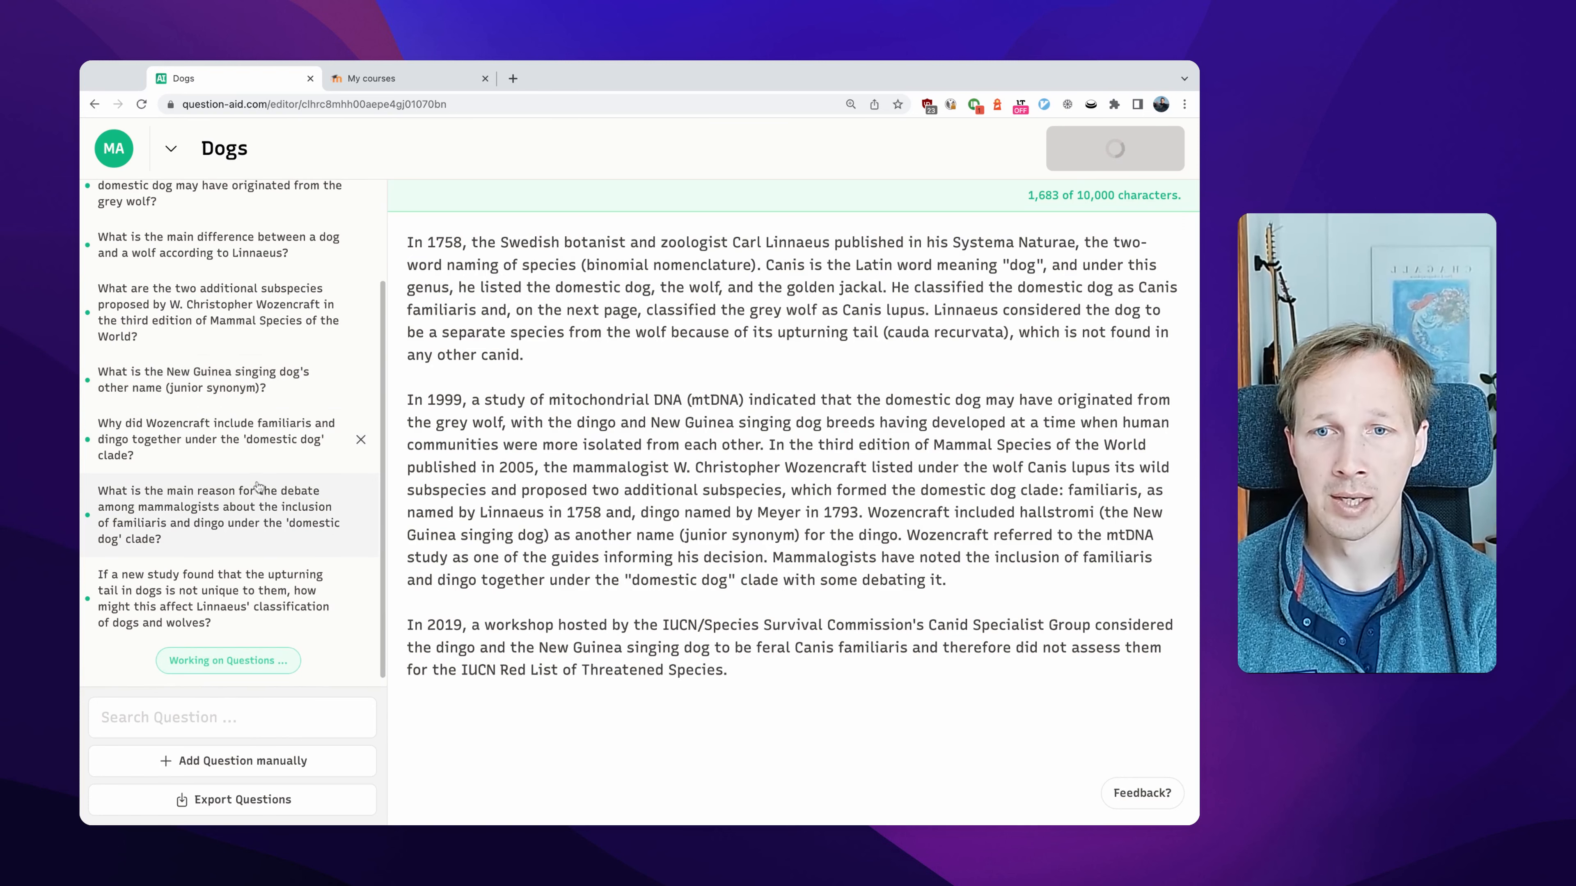
Generate false answers for the question about the mammalogists' debate over the 'domestic dog' clade.
click(217, 498)
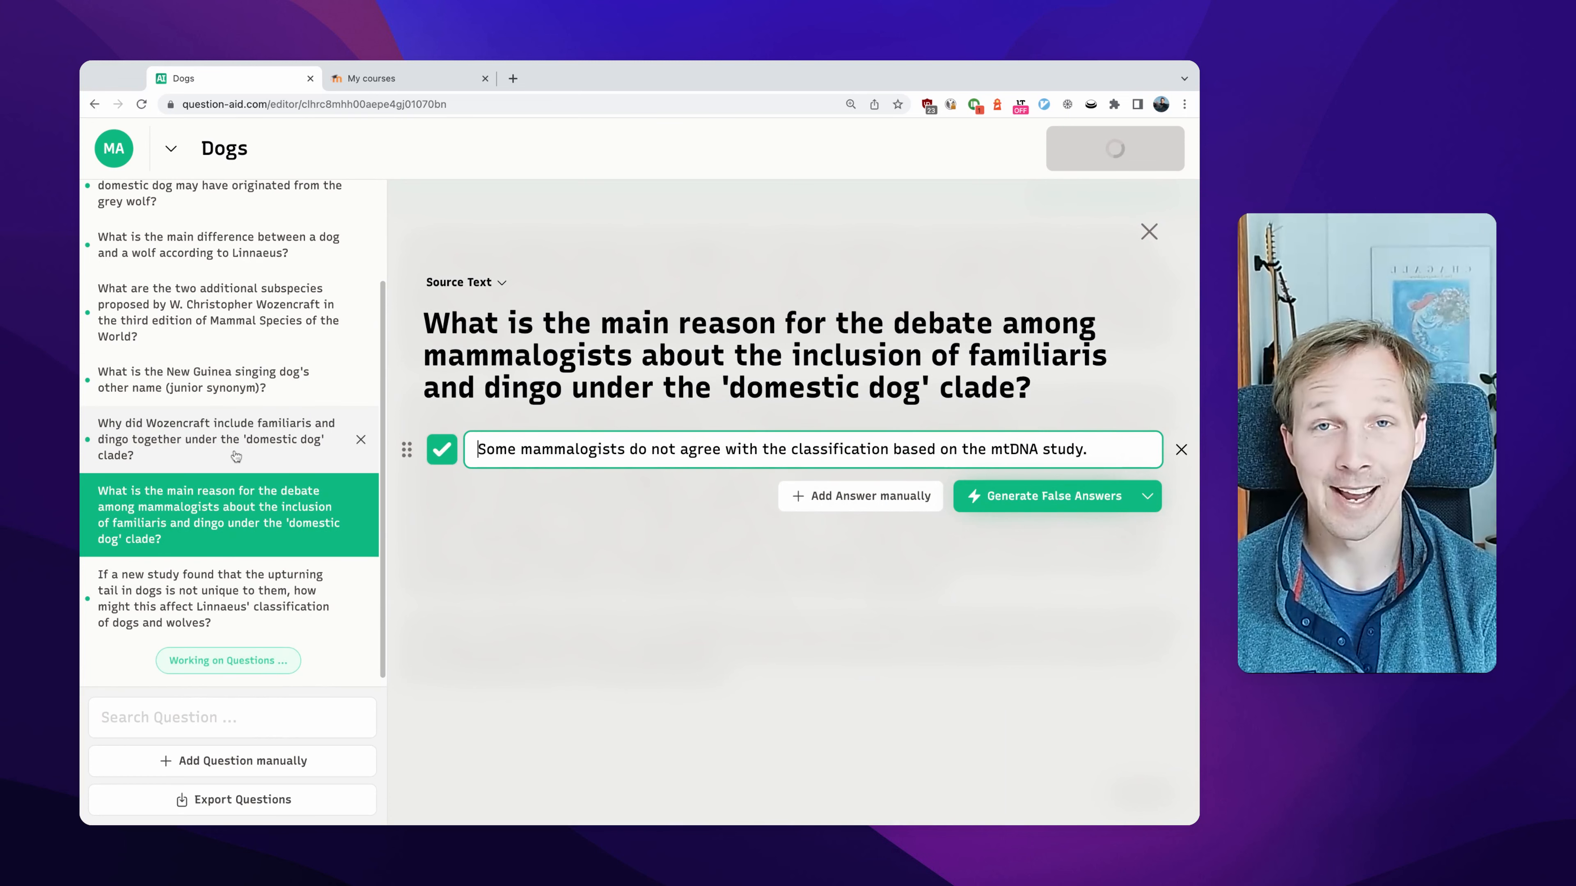
scroll(242, 447, up, 3)
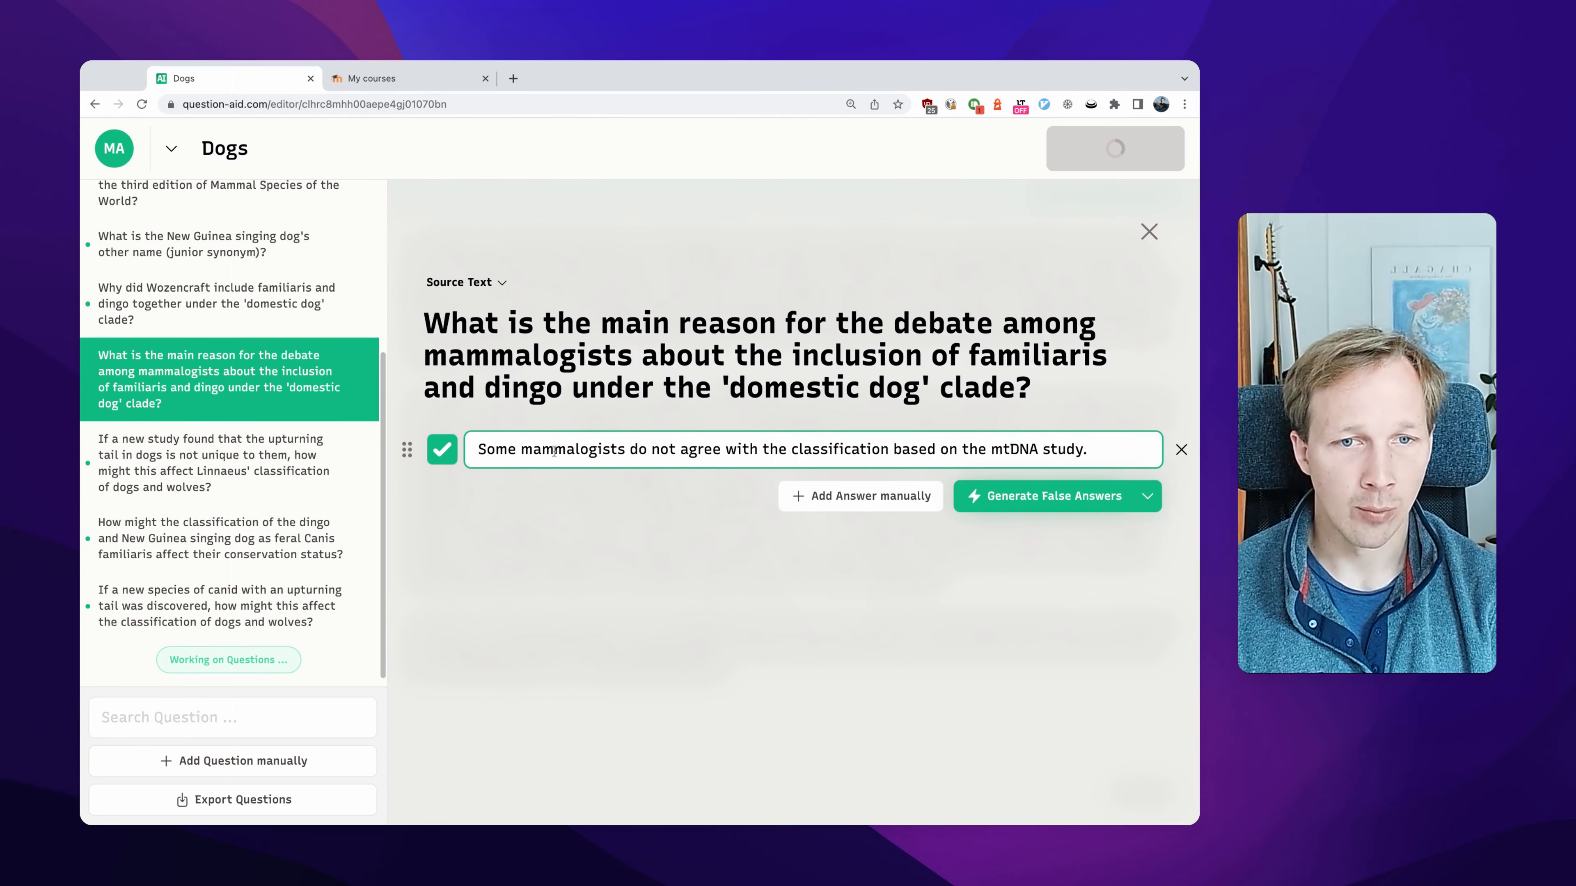
click(1040, 500)
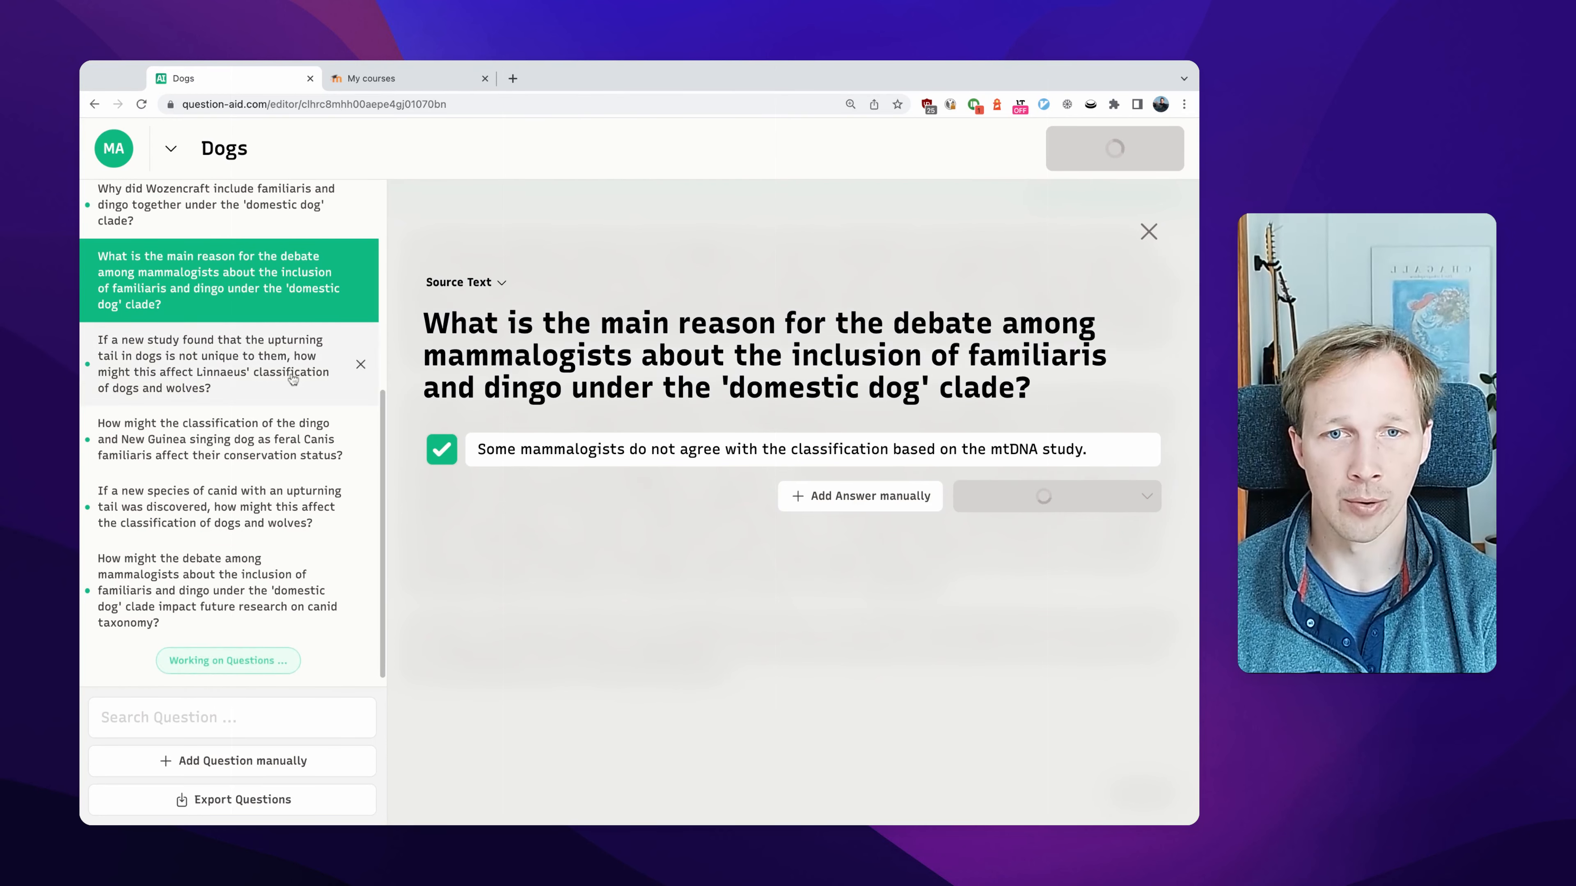
Look through the generated questions and open the one about a new mtDNA study contradicting the 1999 study.
scroll(186, 373, up, 5)
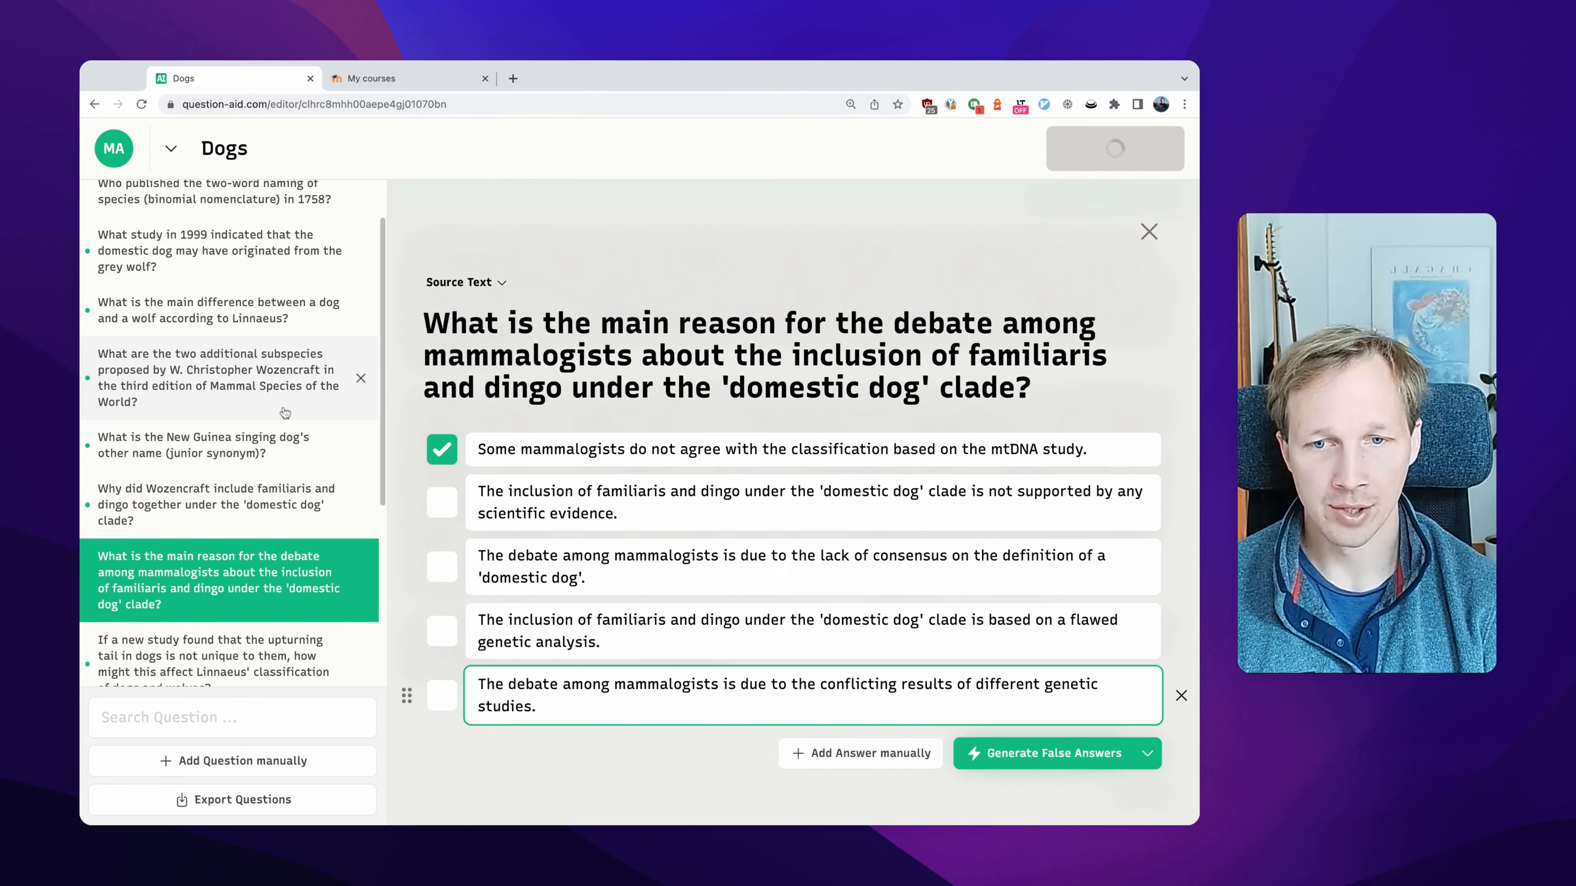
scroll(285, 413, down, 3)
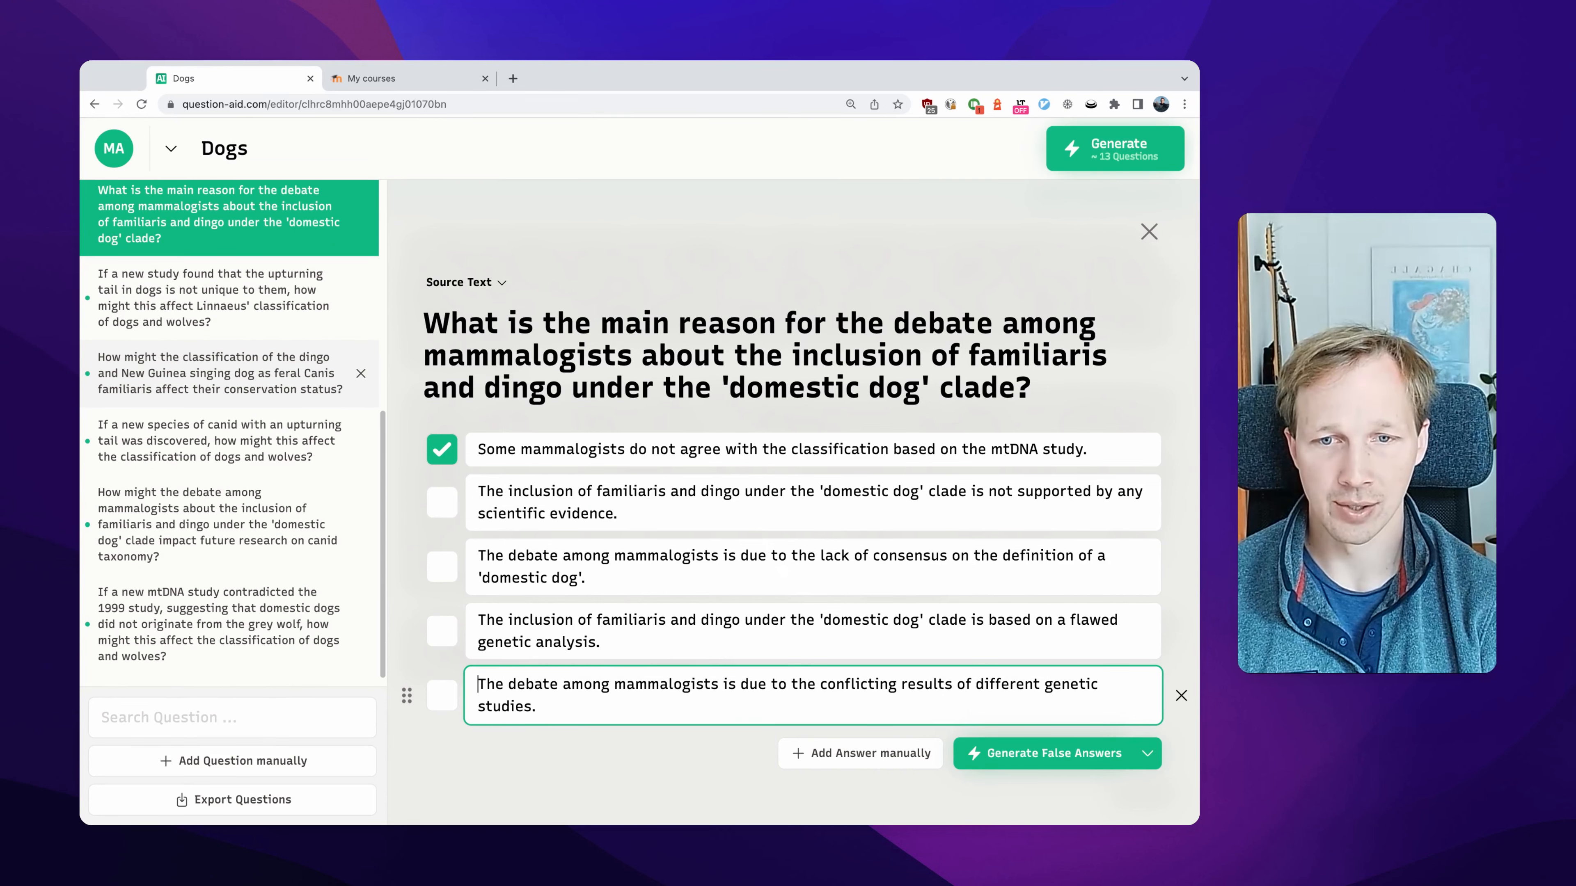
click(186, 621)
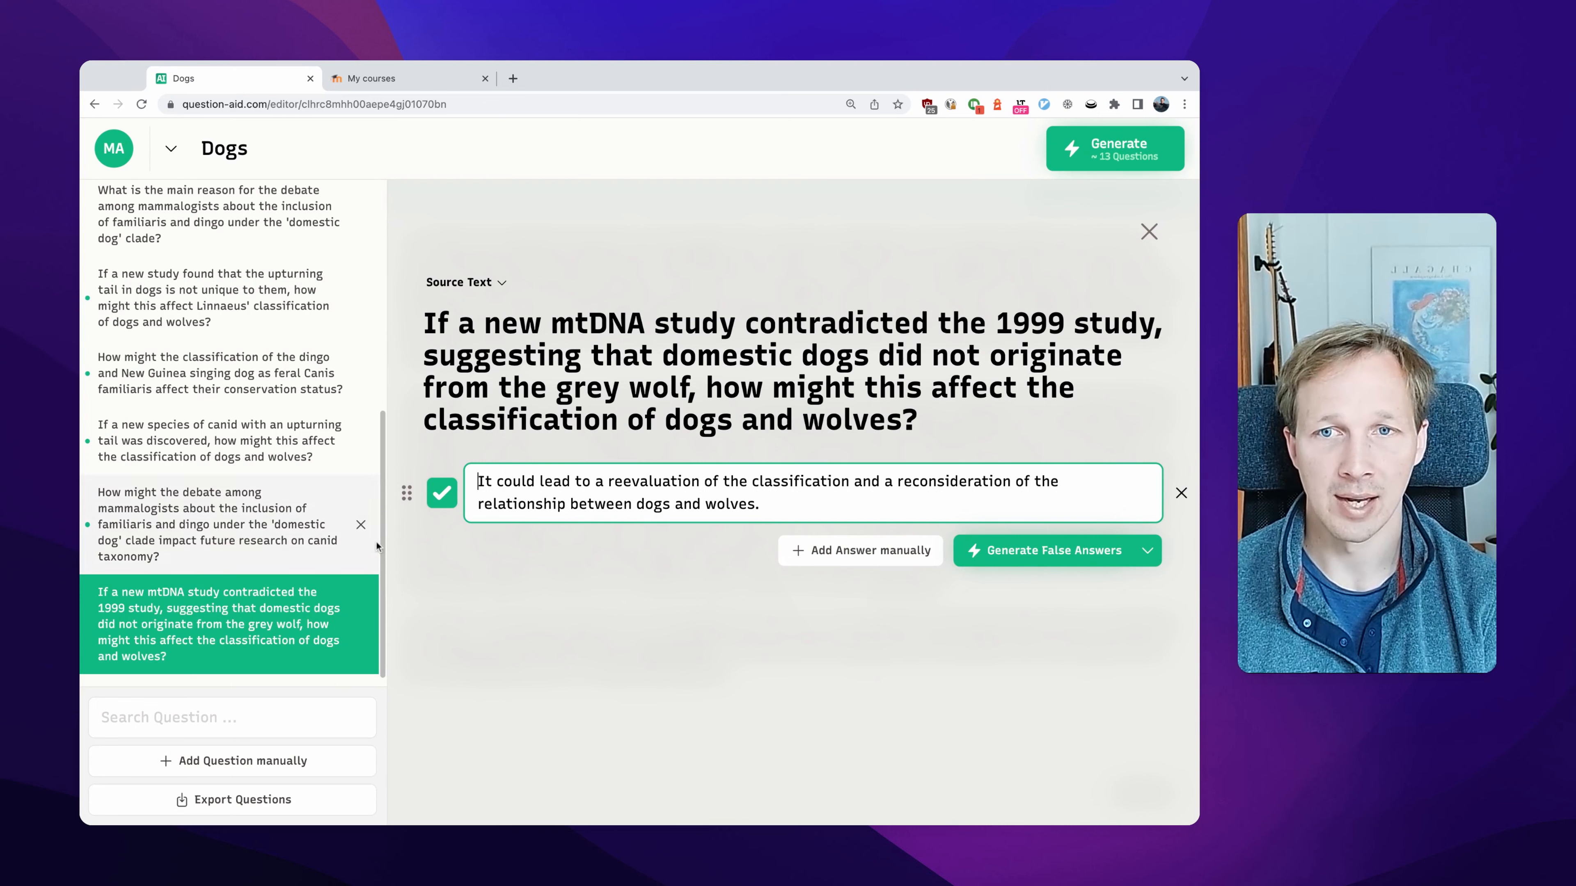
Check the account's remaining credits and look over the full question list.
click(115, 150)
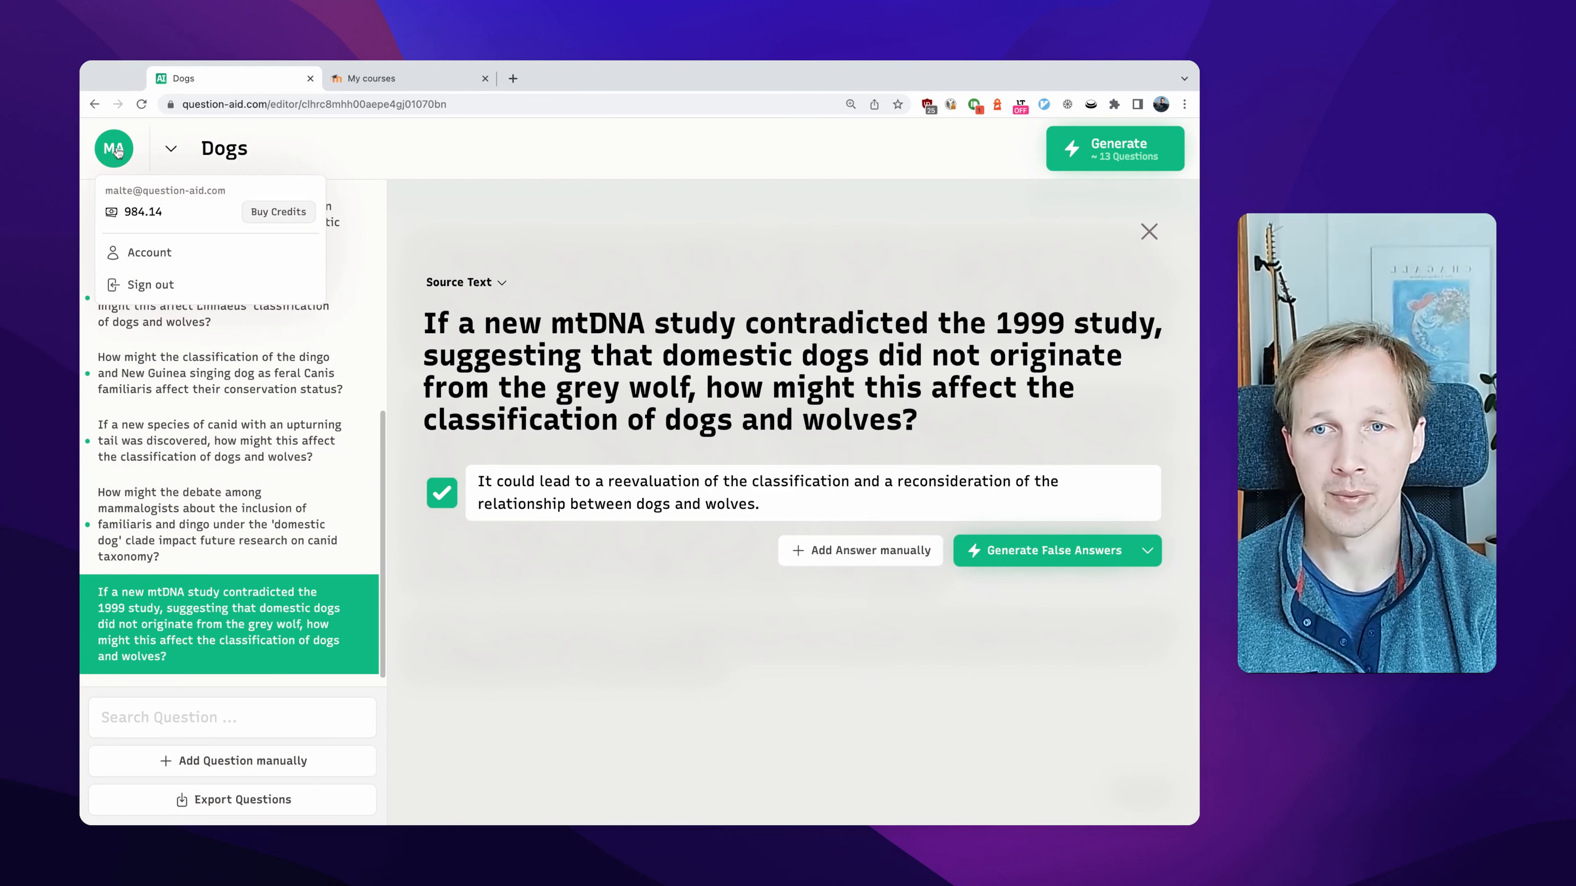
click(117, 151)
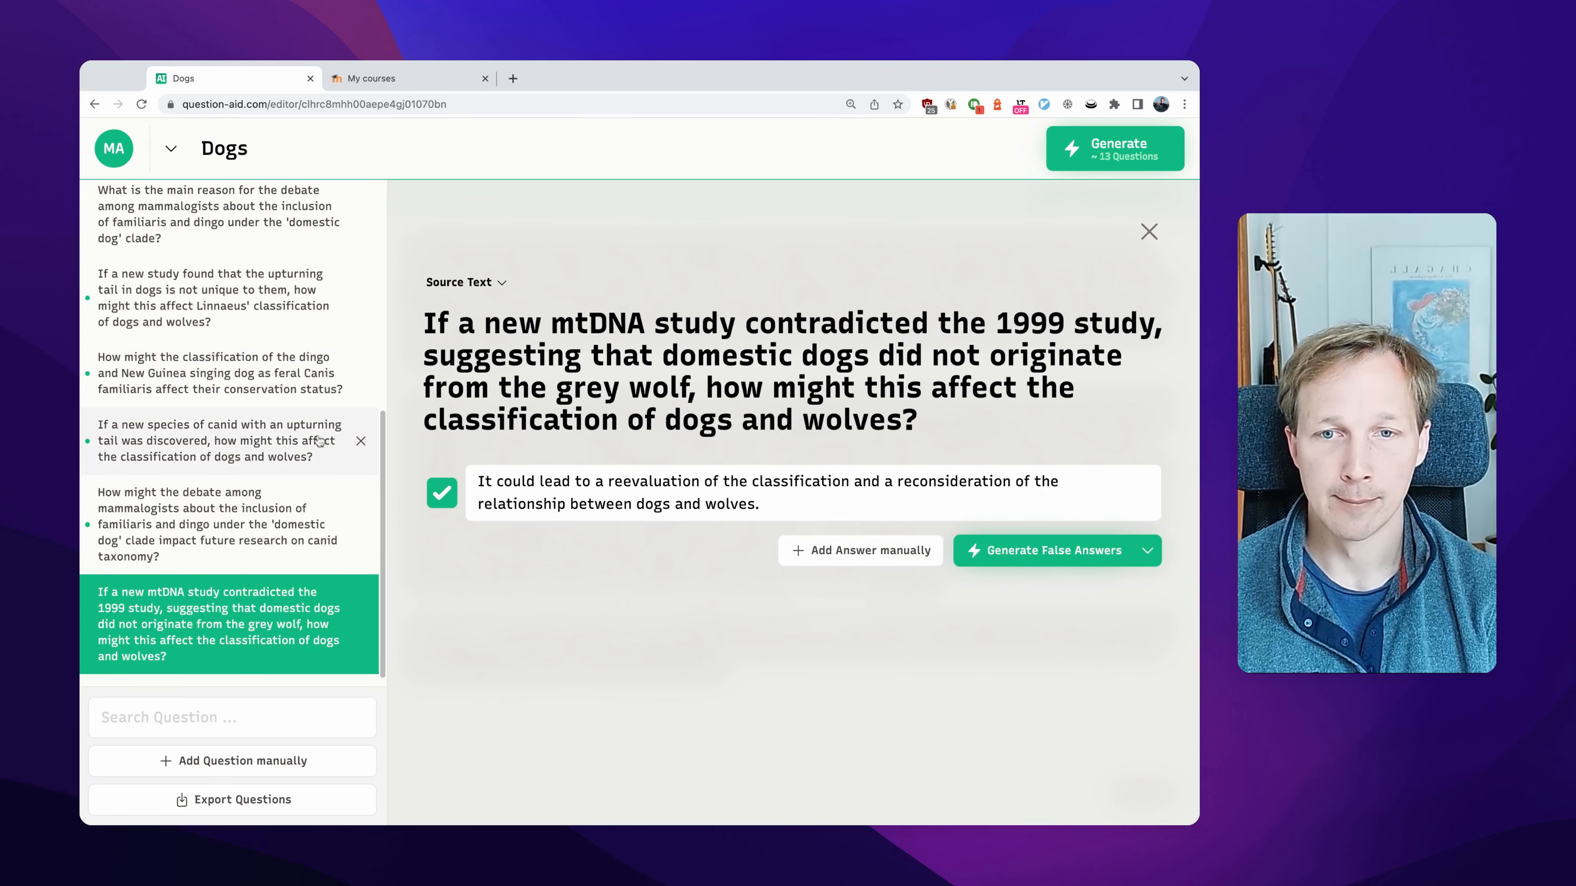
scroll(257, 434, up, 8)
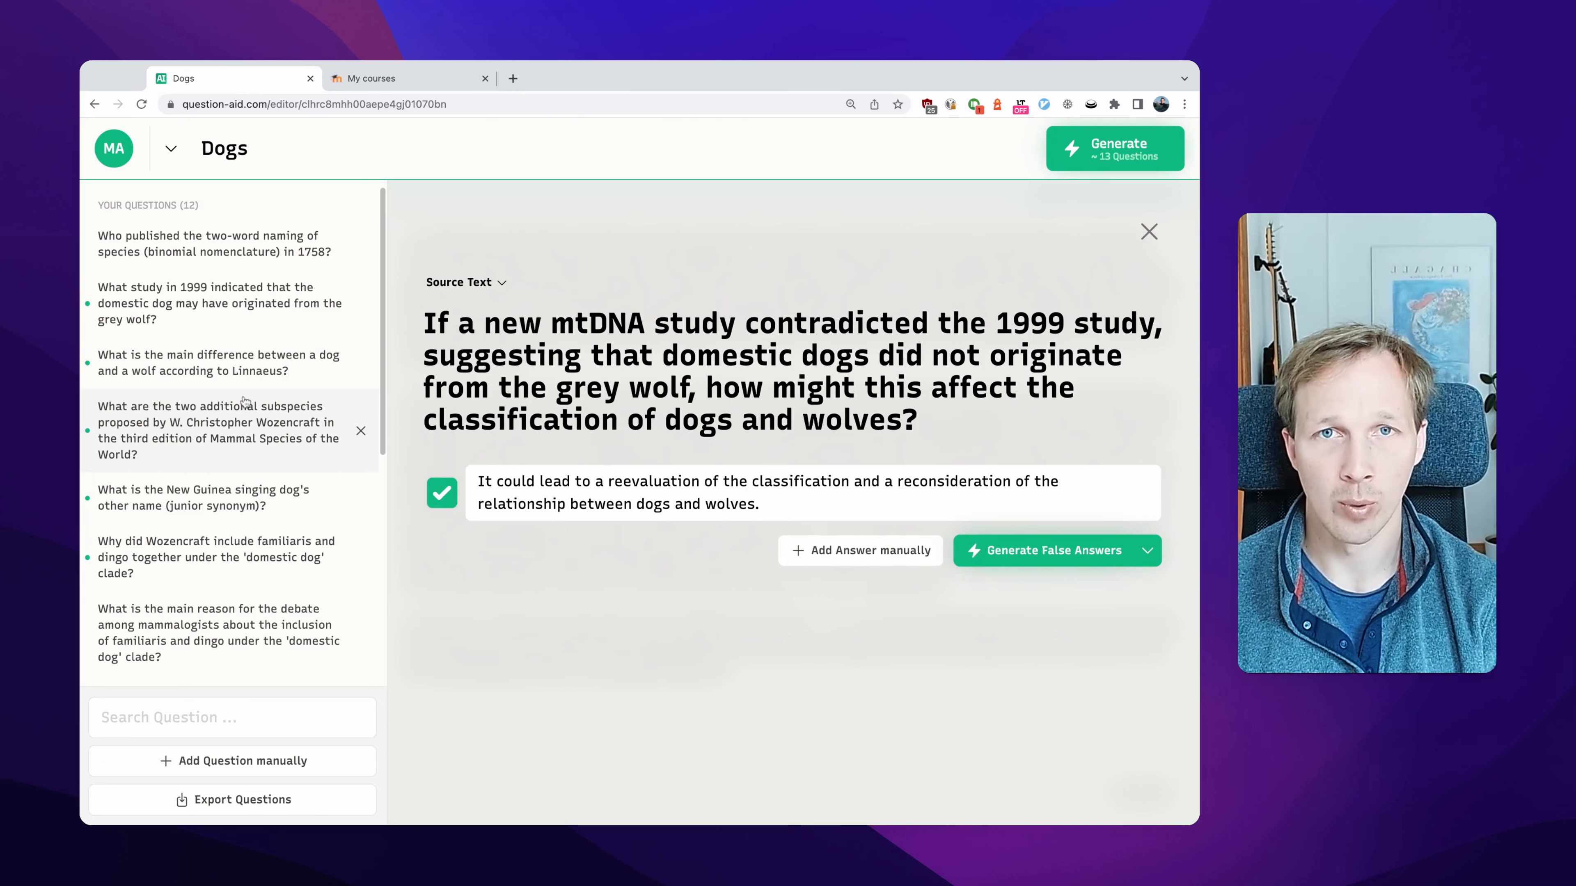
scroll(255, 413, down, 7)
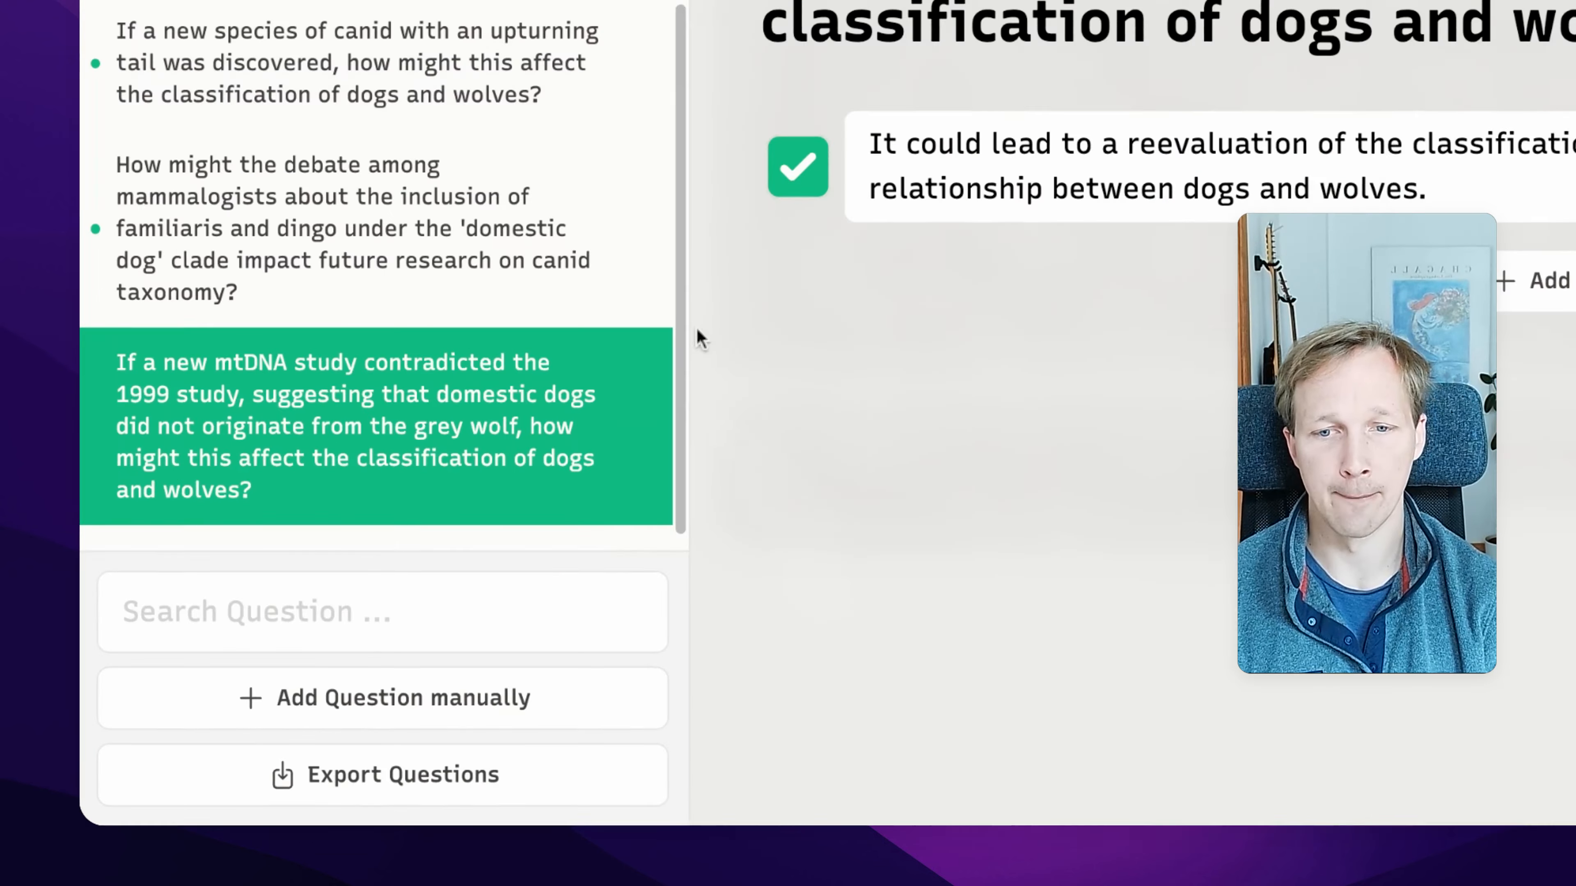
Export the questions in Moodle GIFT Format.
click(293, 795)
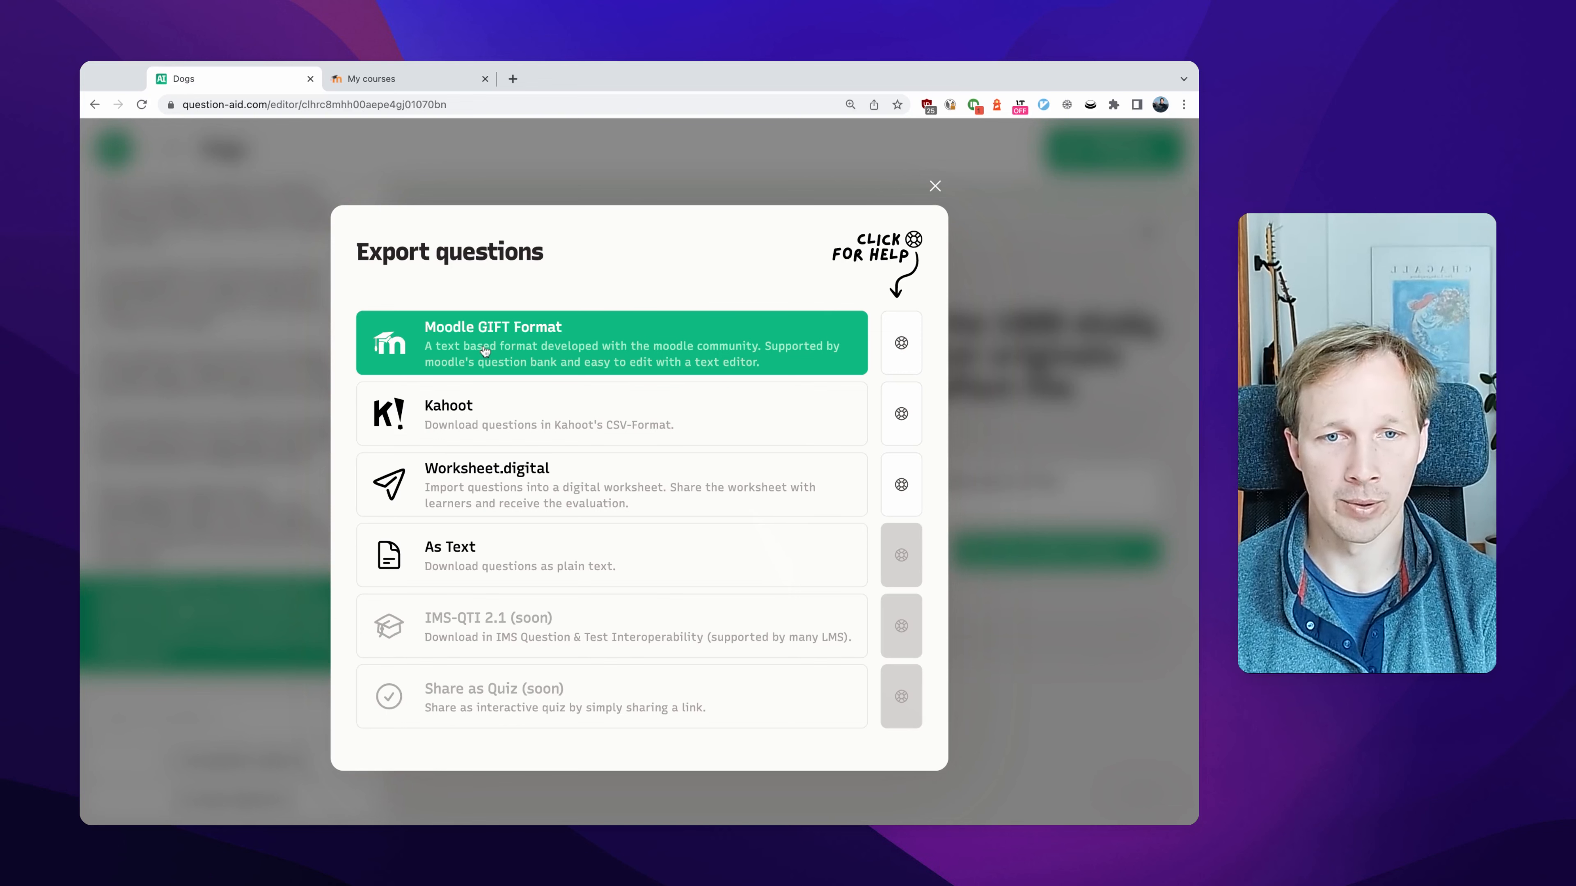
click(430, 346)
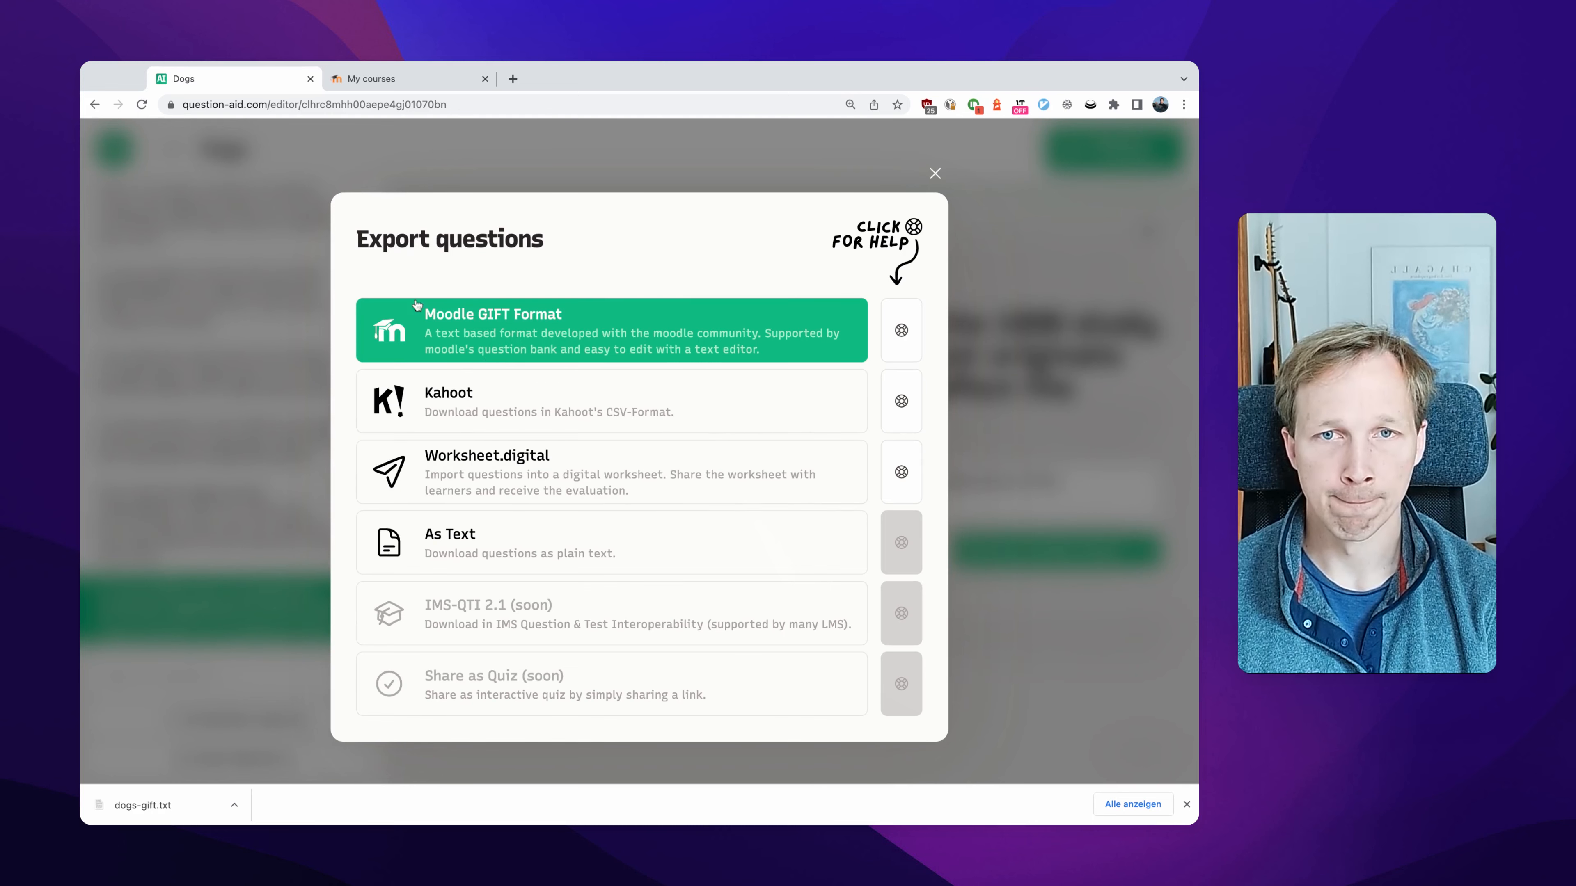
Switch to Moodle and open the question bank's Import page in the "Mindful course creation" course.
click(388, 91)
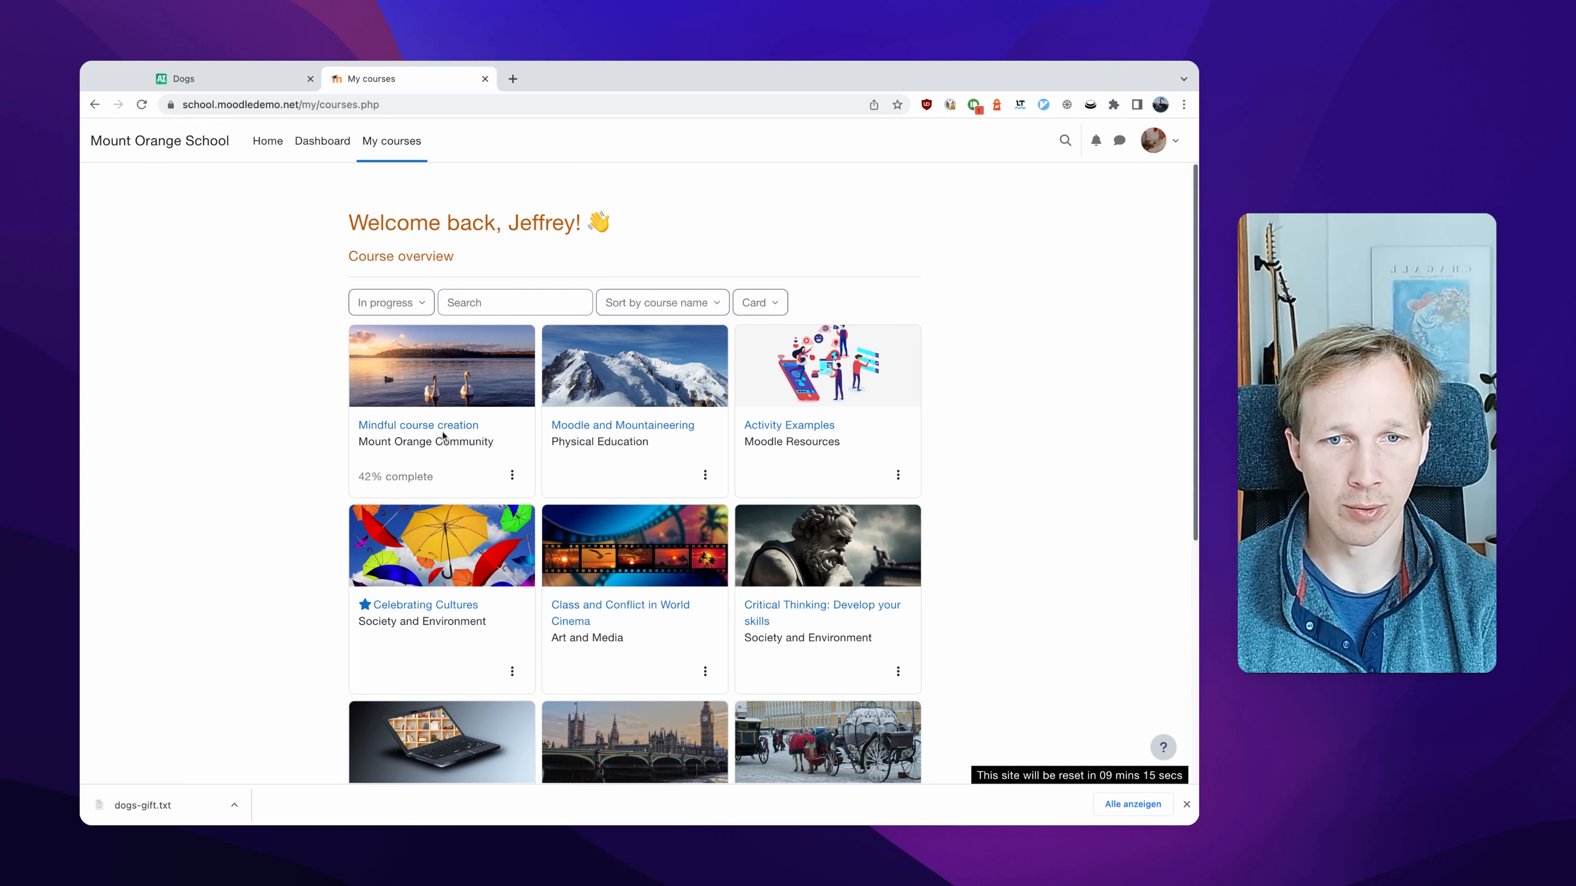
click(428, 427)
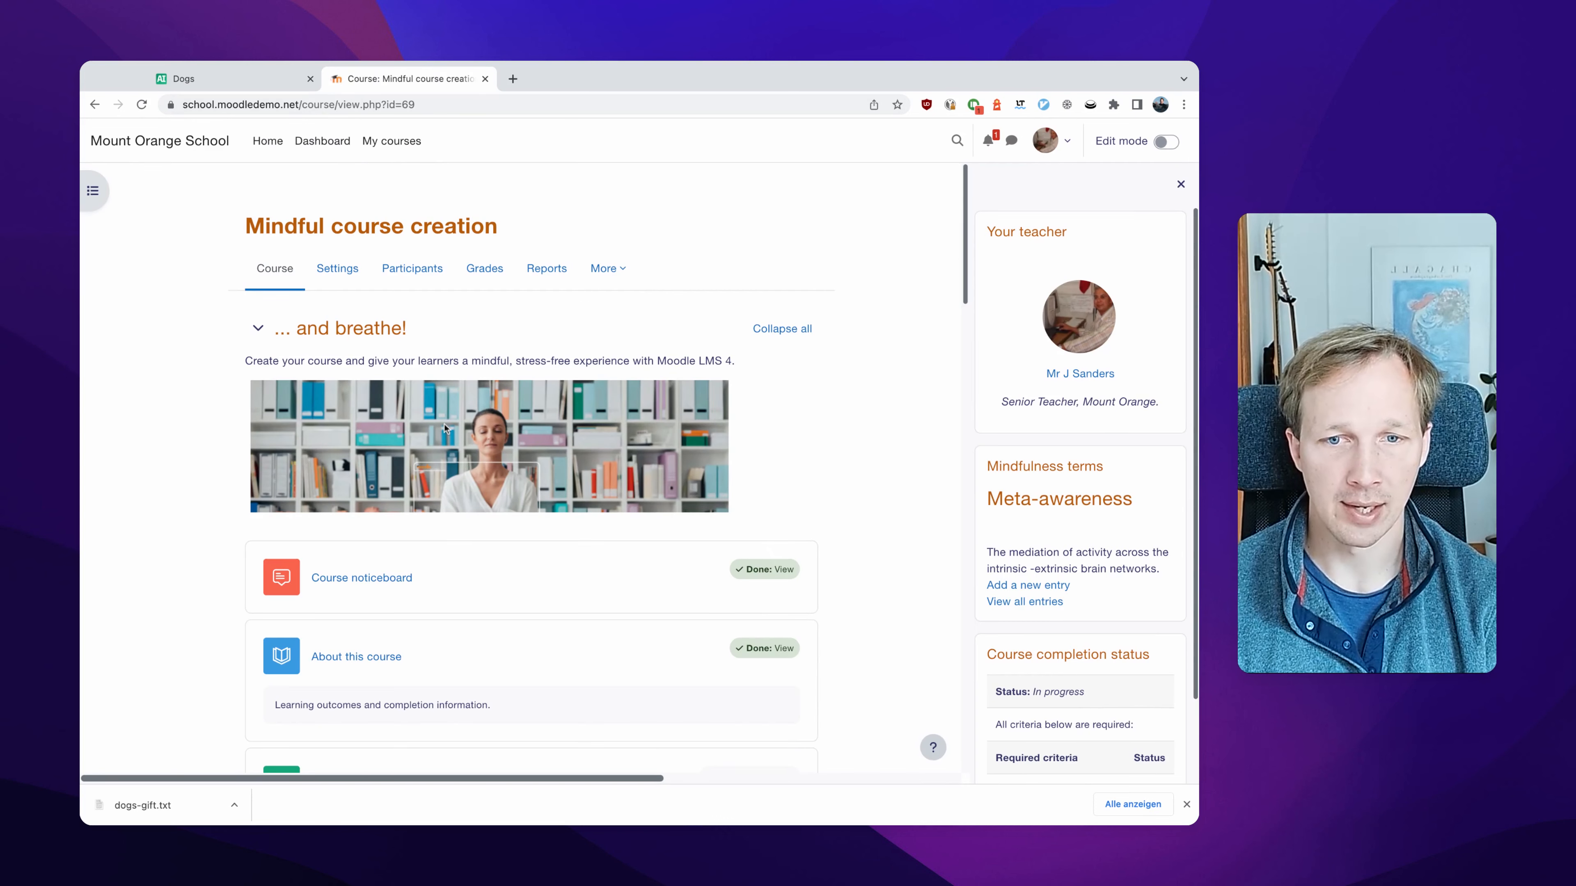
click(614, 275)
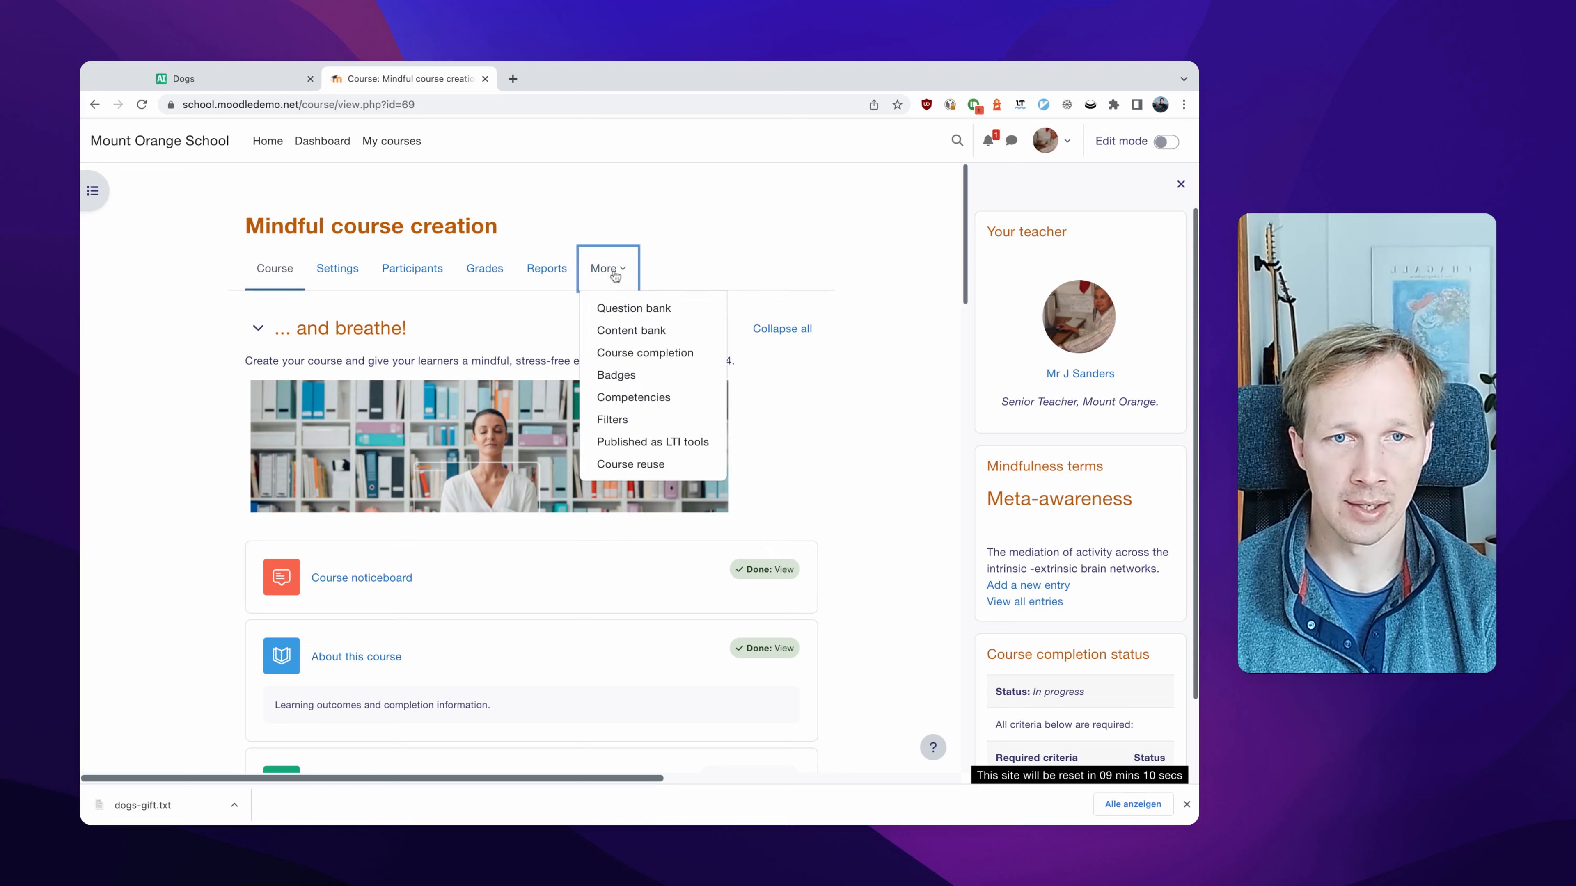
click(621, 309)
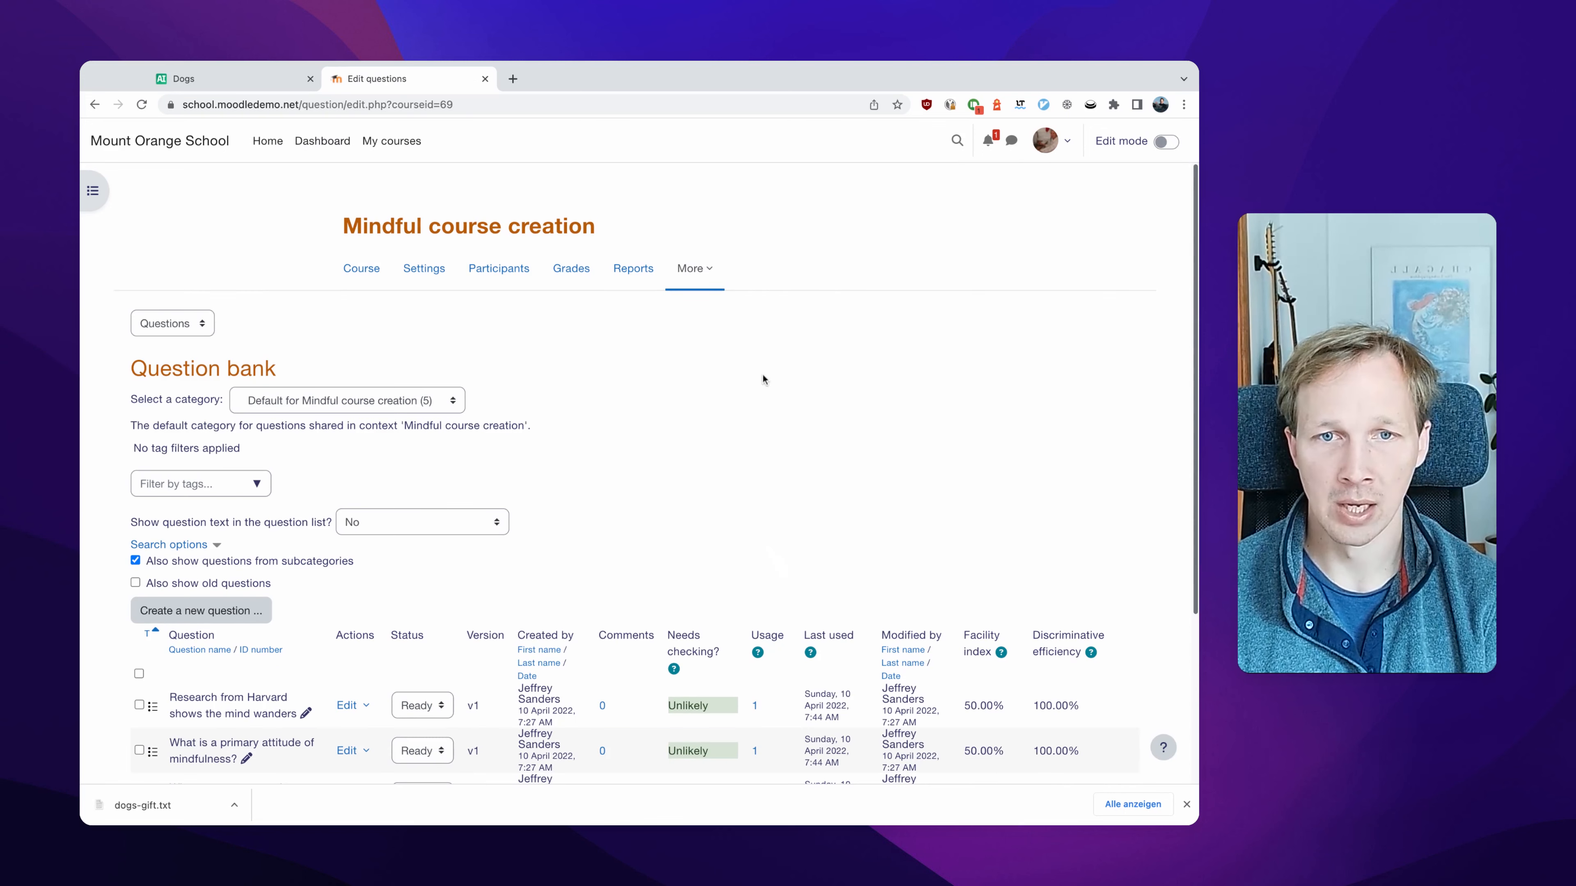
click(202, 325)
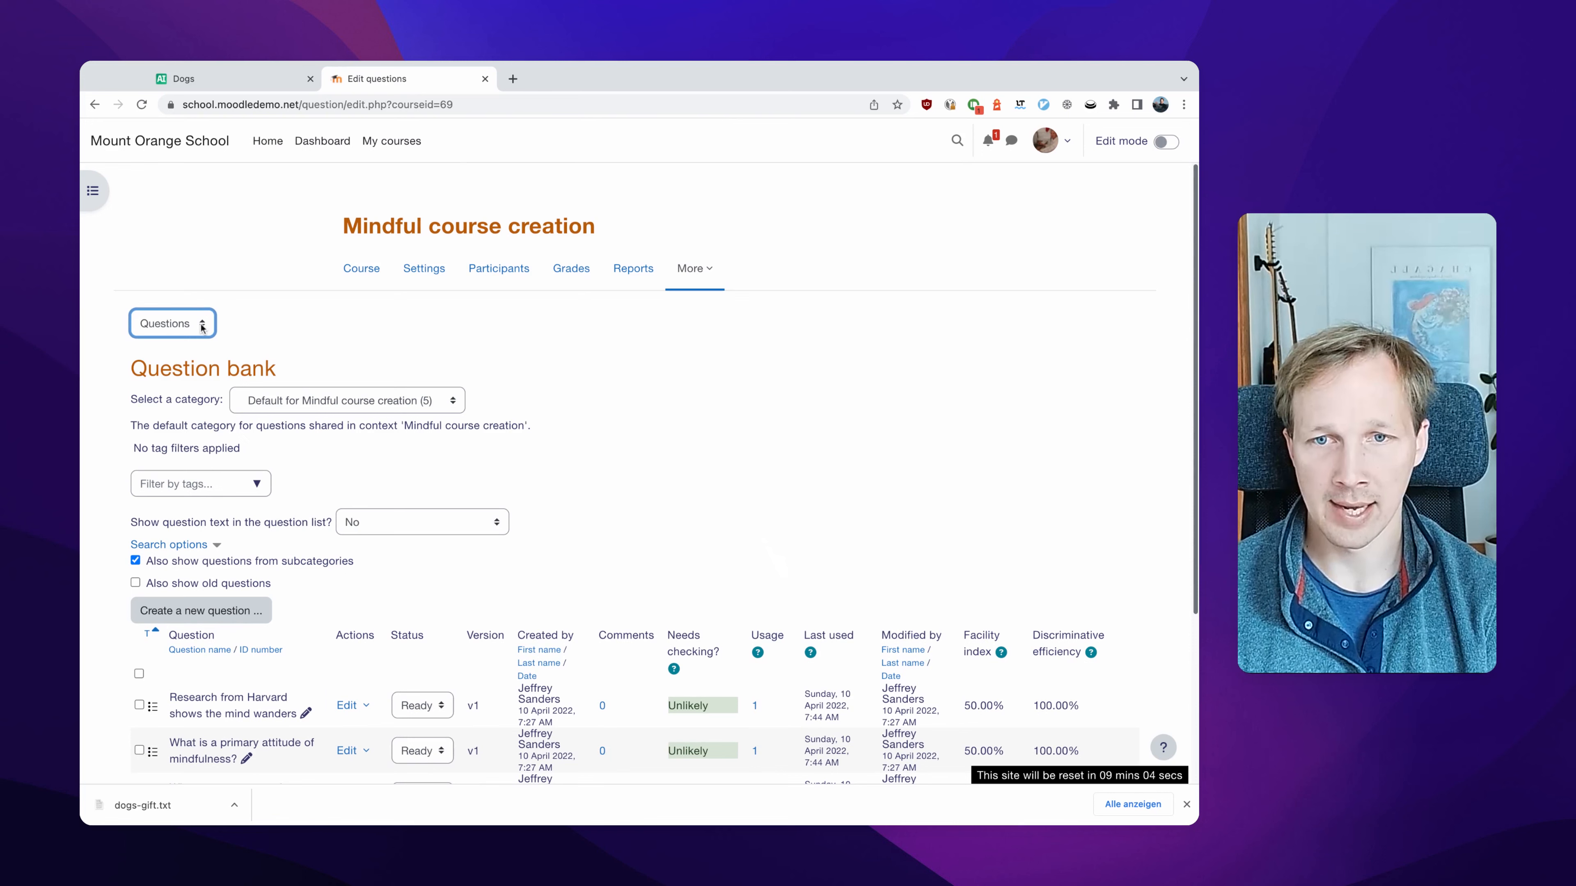
click(198, 360)
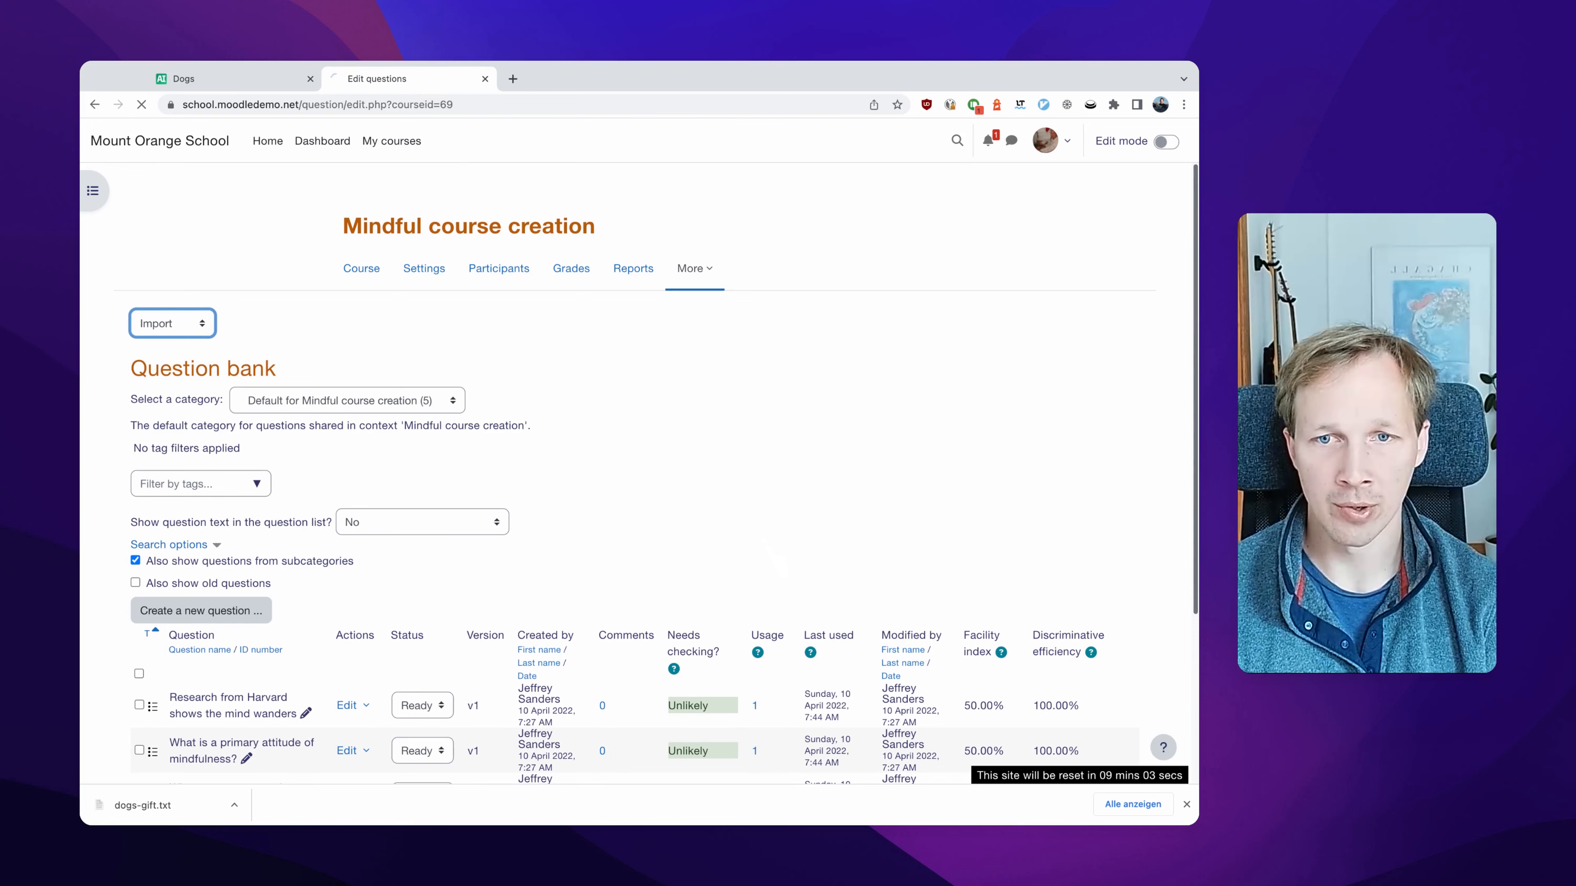
Import the questions from the downloaded dogs-gift.txt file using the GIFT format.
scroll(623, 435, down, 2)
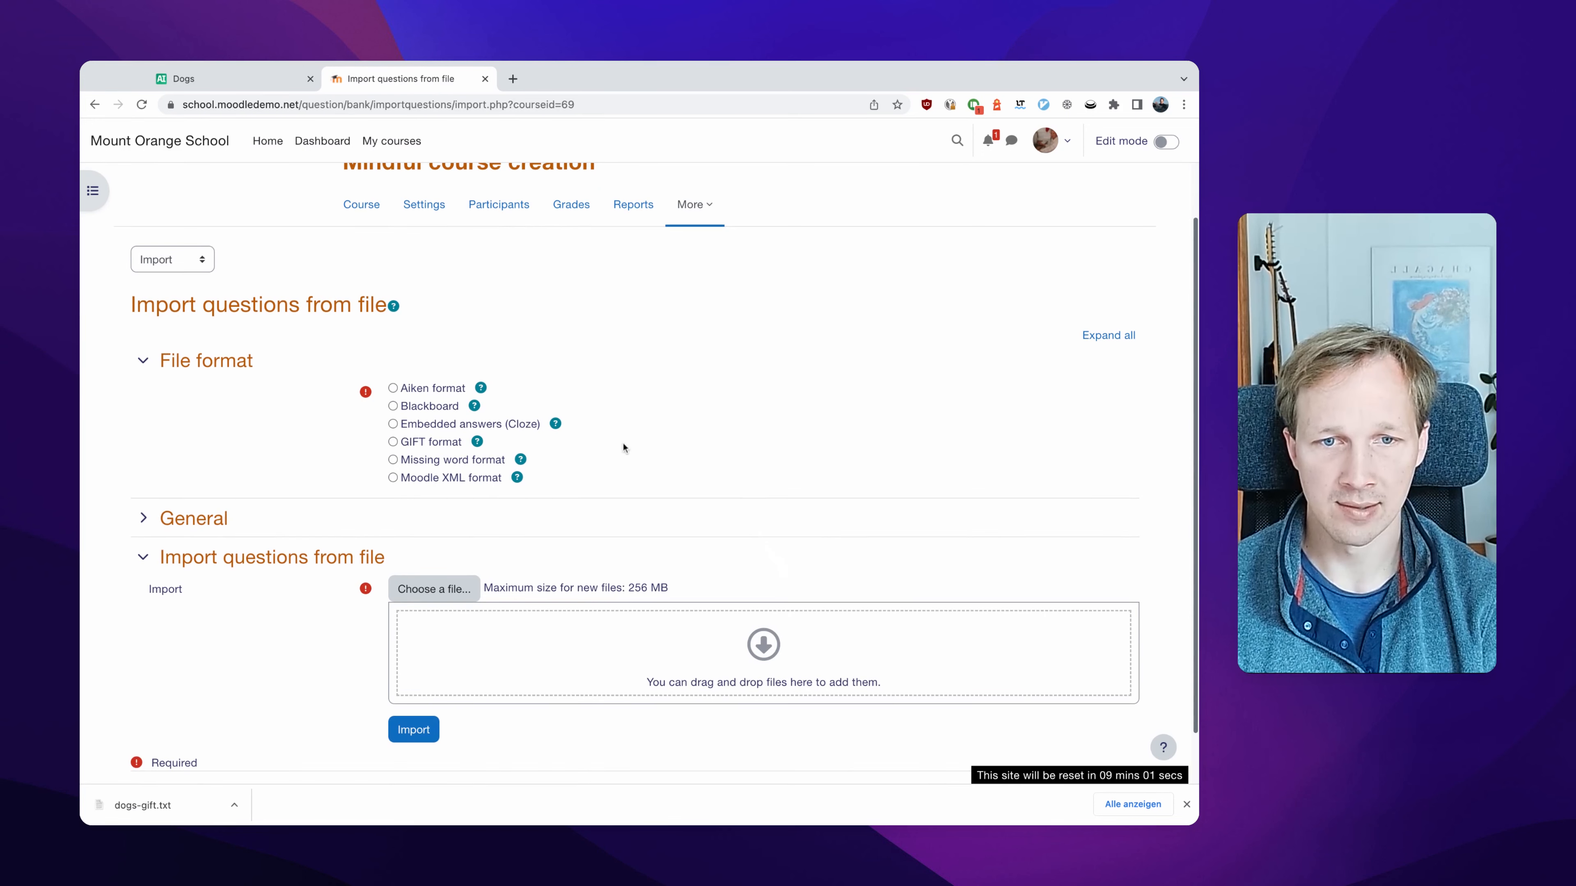
click(422, 446)
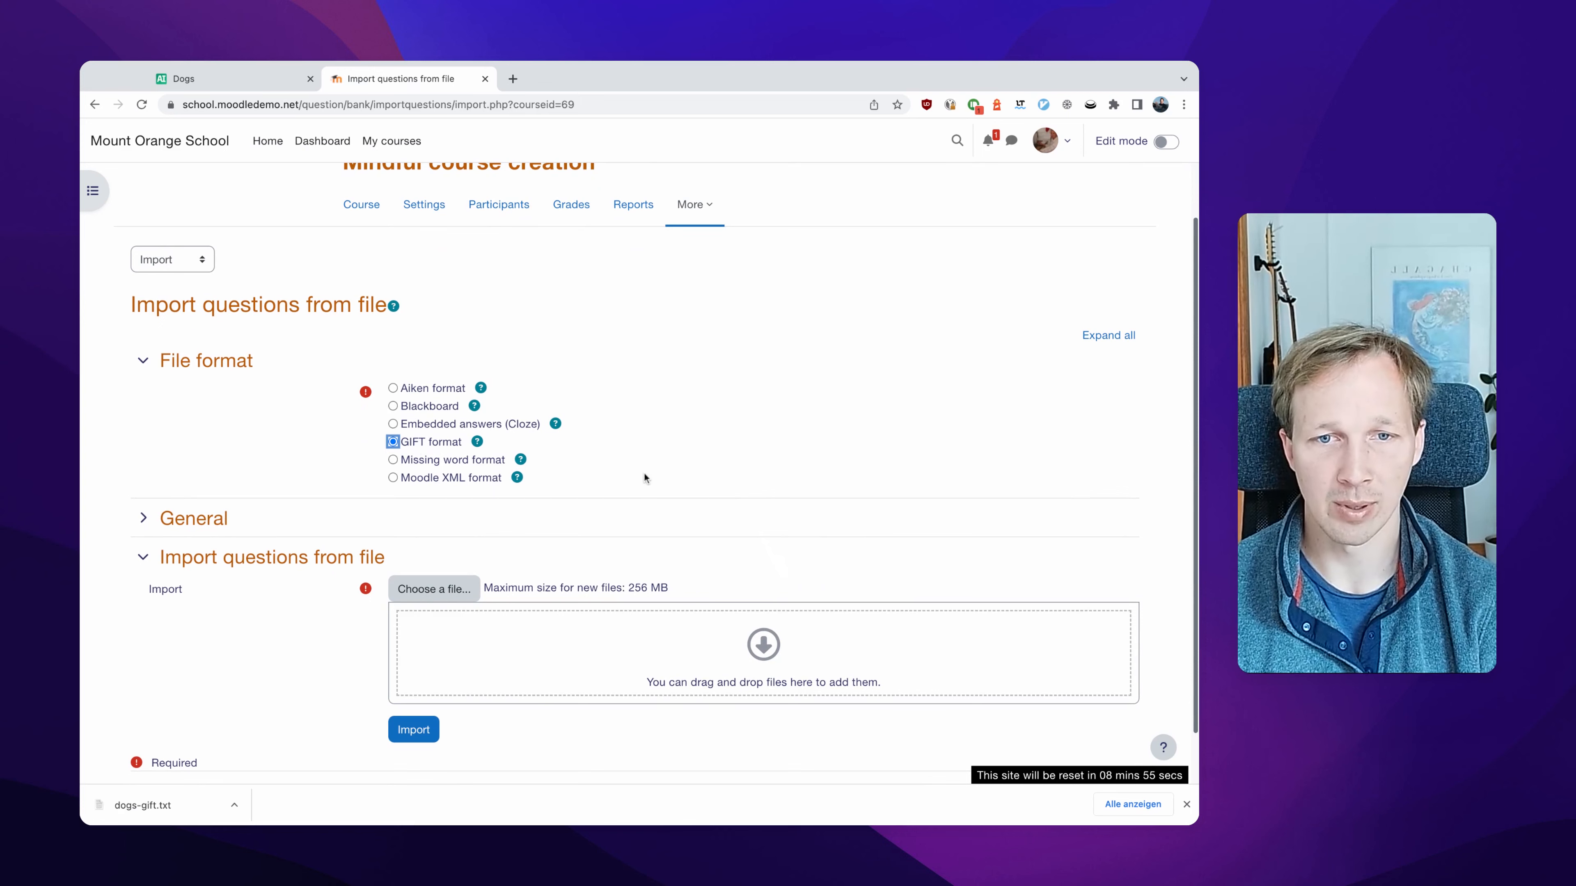
scroll(549, 509, down, 2)
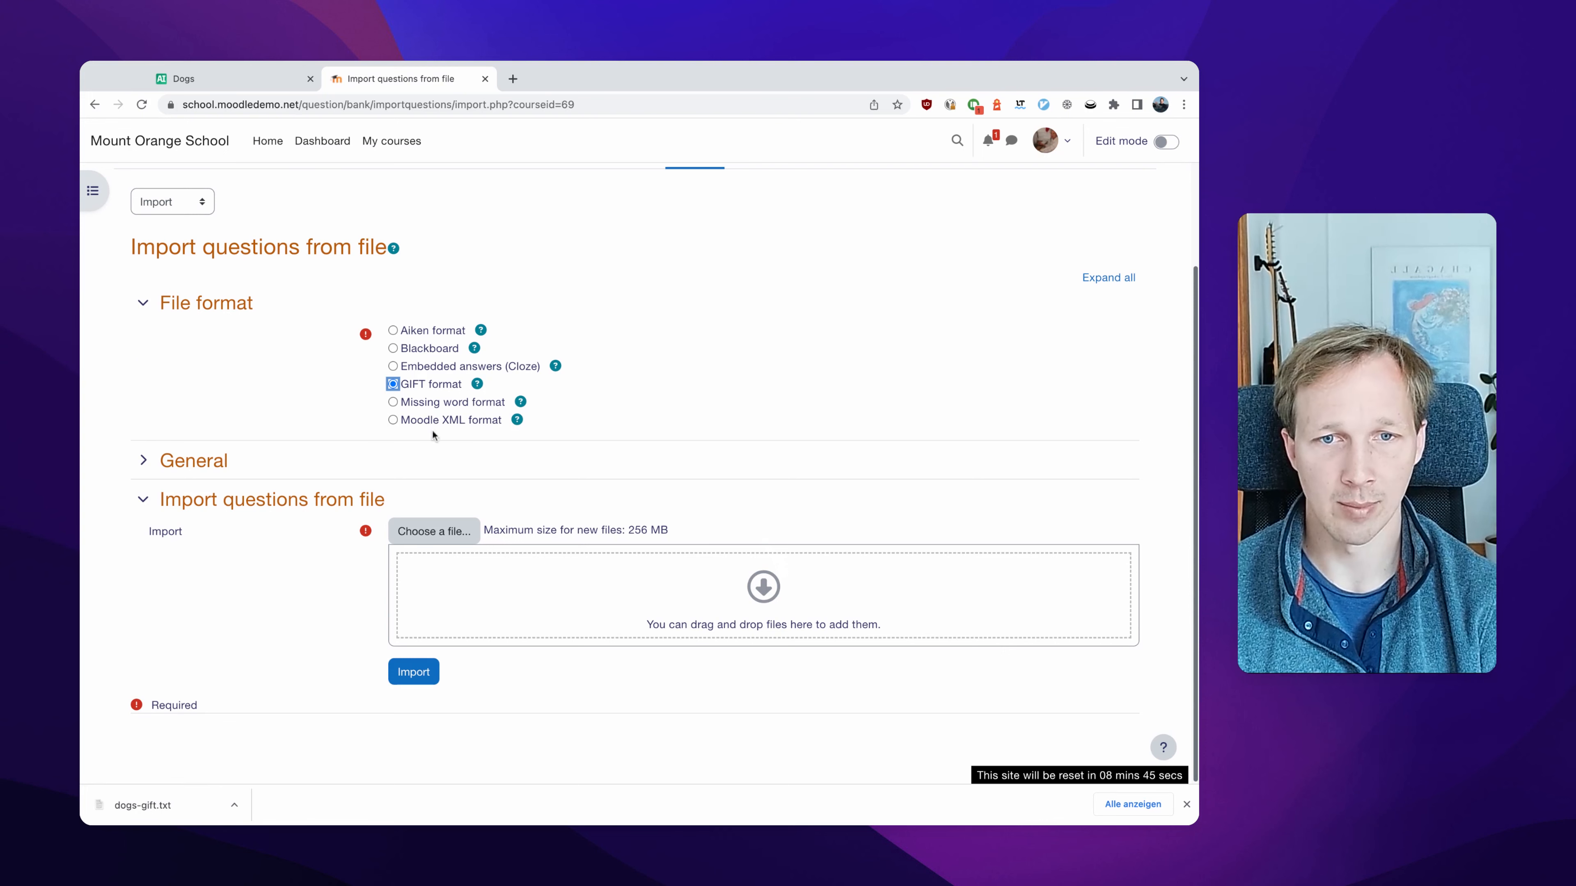
drag(149, 821, 666, 586)
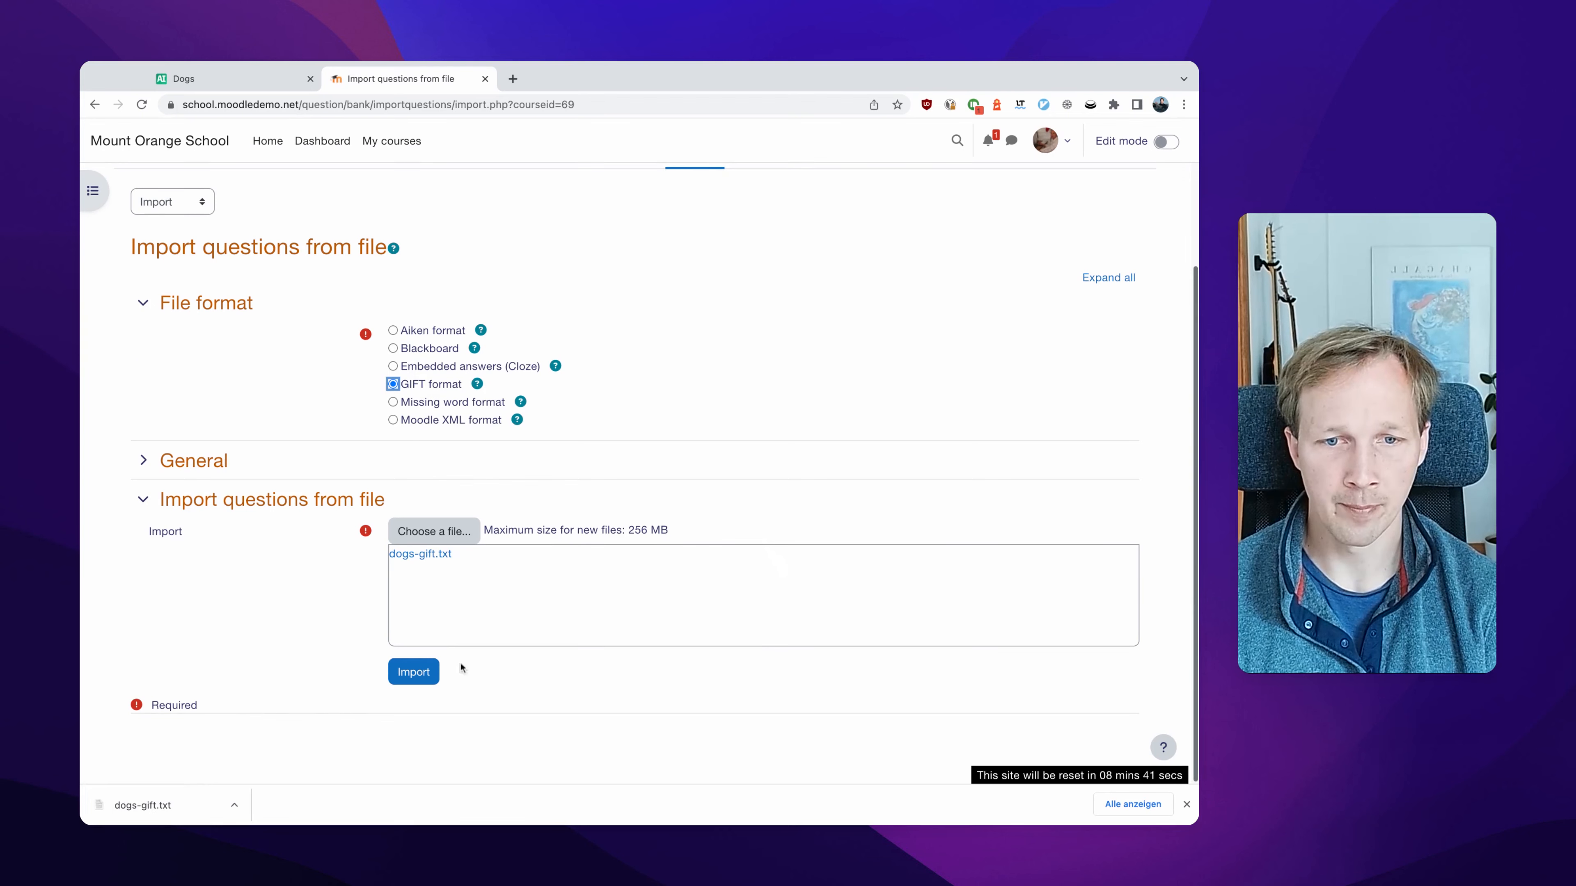
click(414, 672)
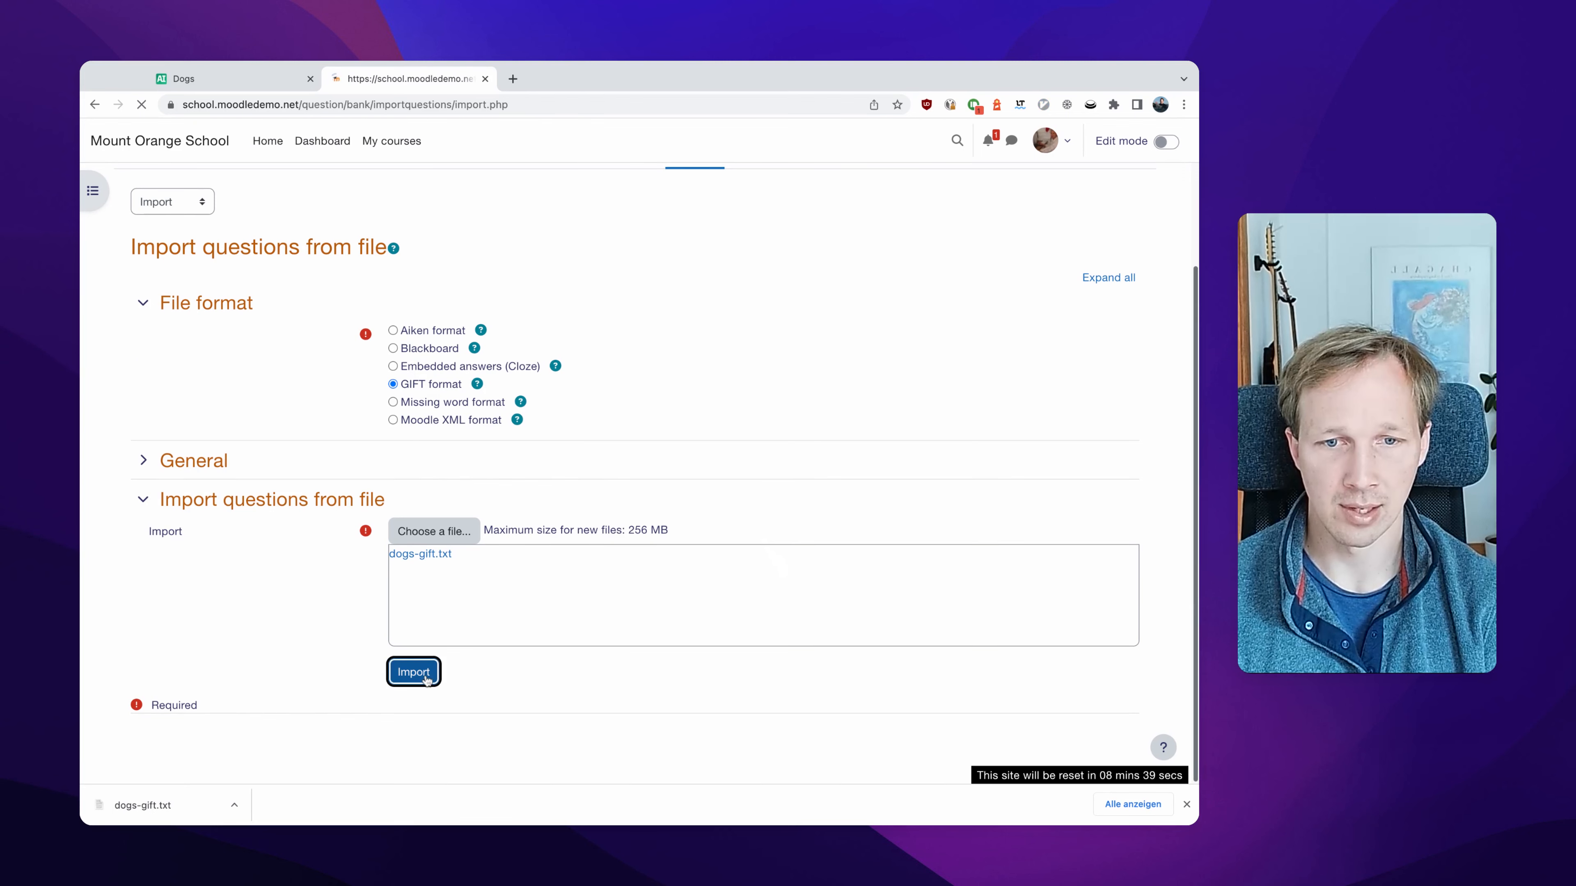
Review the list of imported questions, continue to the course's question bank and look through its entries.
scroll(362, 535, down, 2)
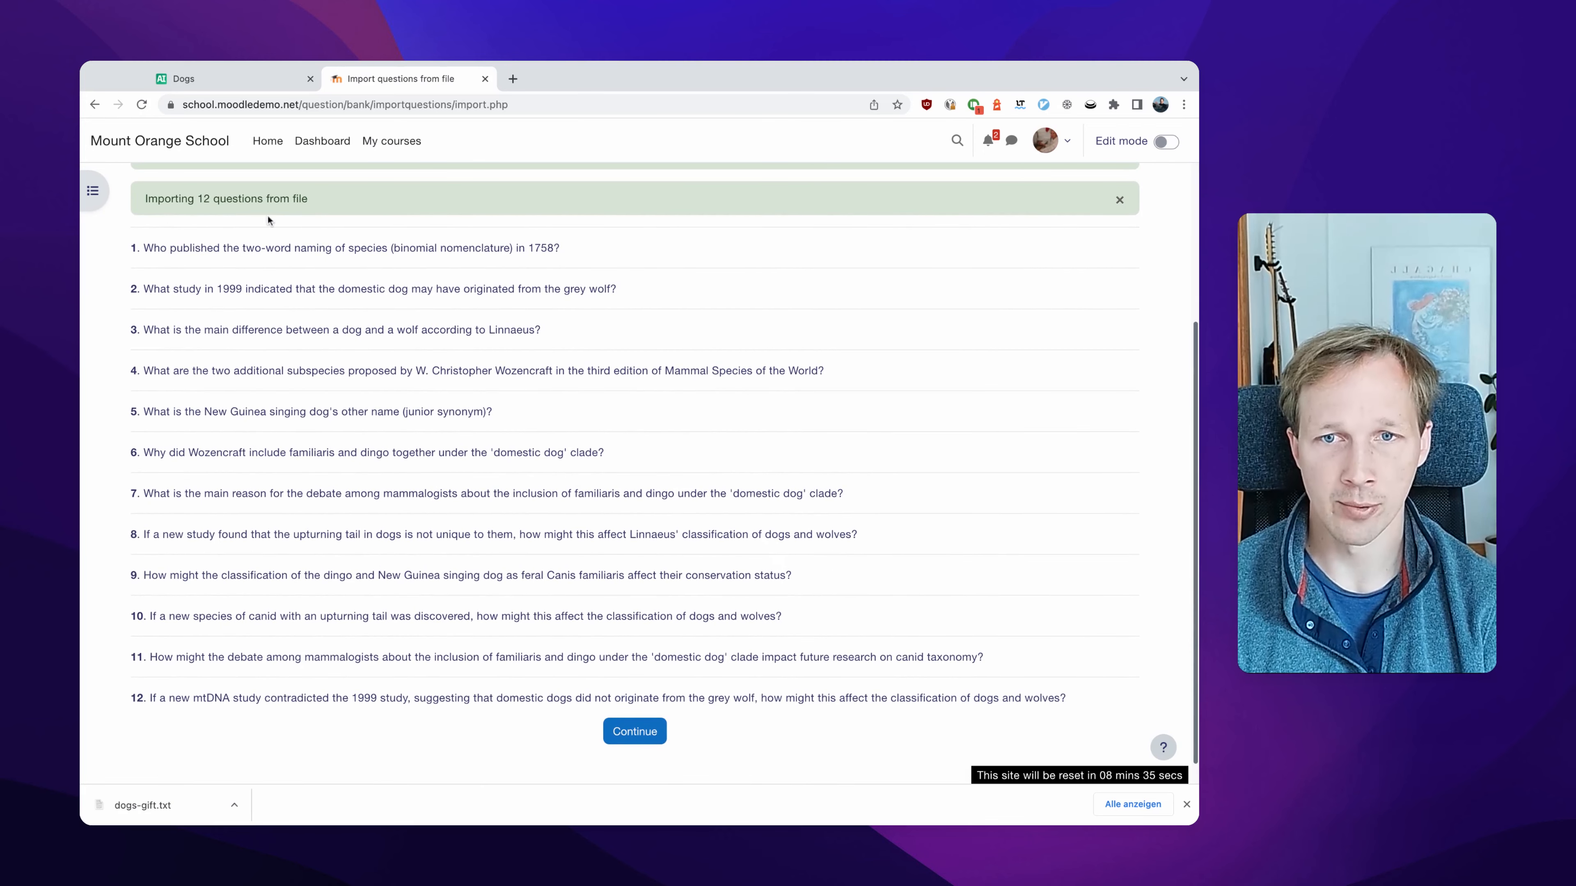
drag(146, 242, 354, 657)
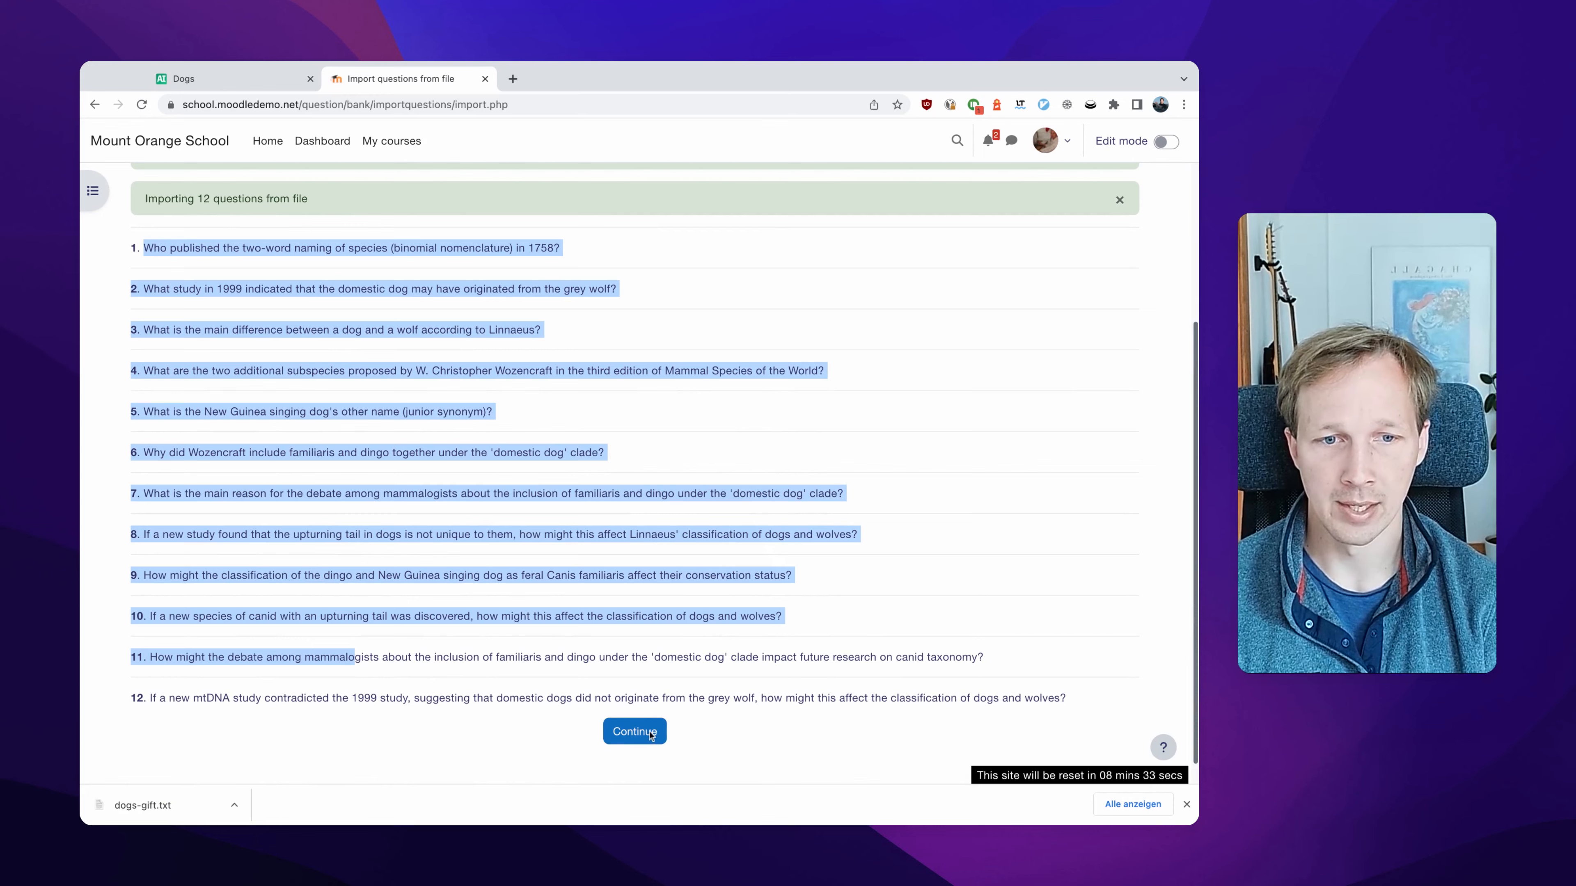
click(611, 732)
scroll(653, 664, down, 7)
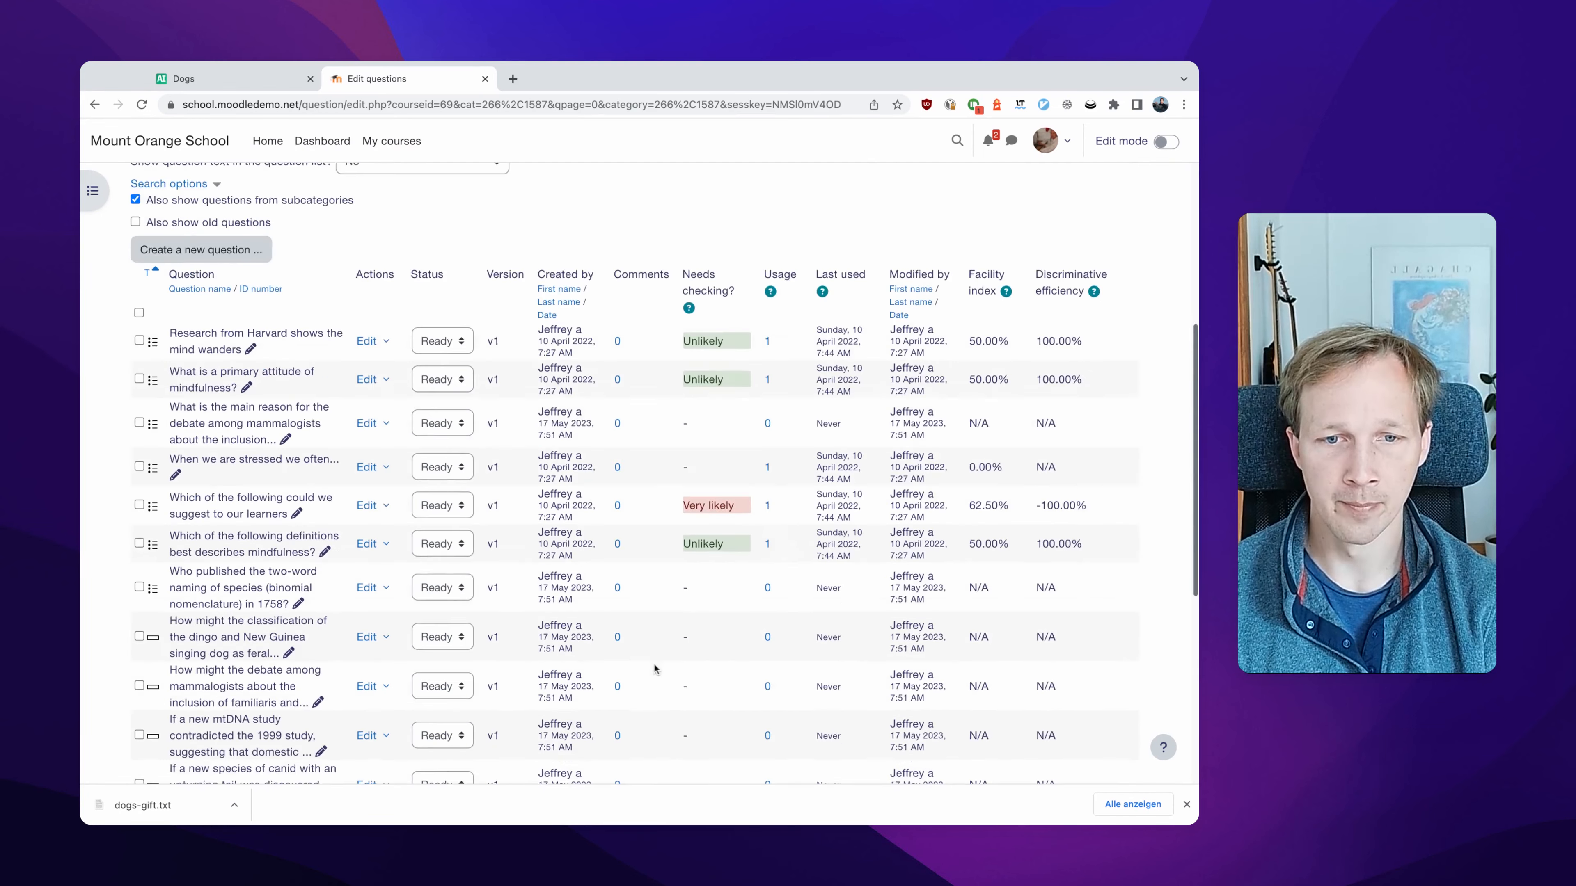
scroll(657, 660, up, 7)
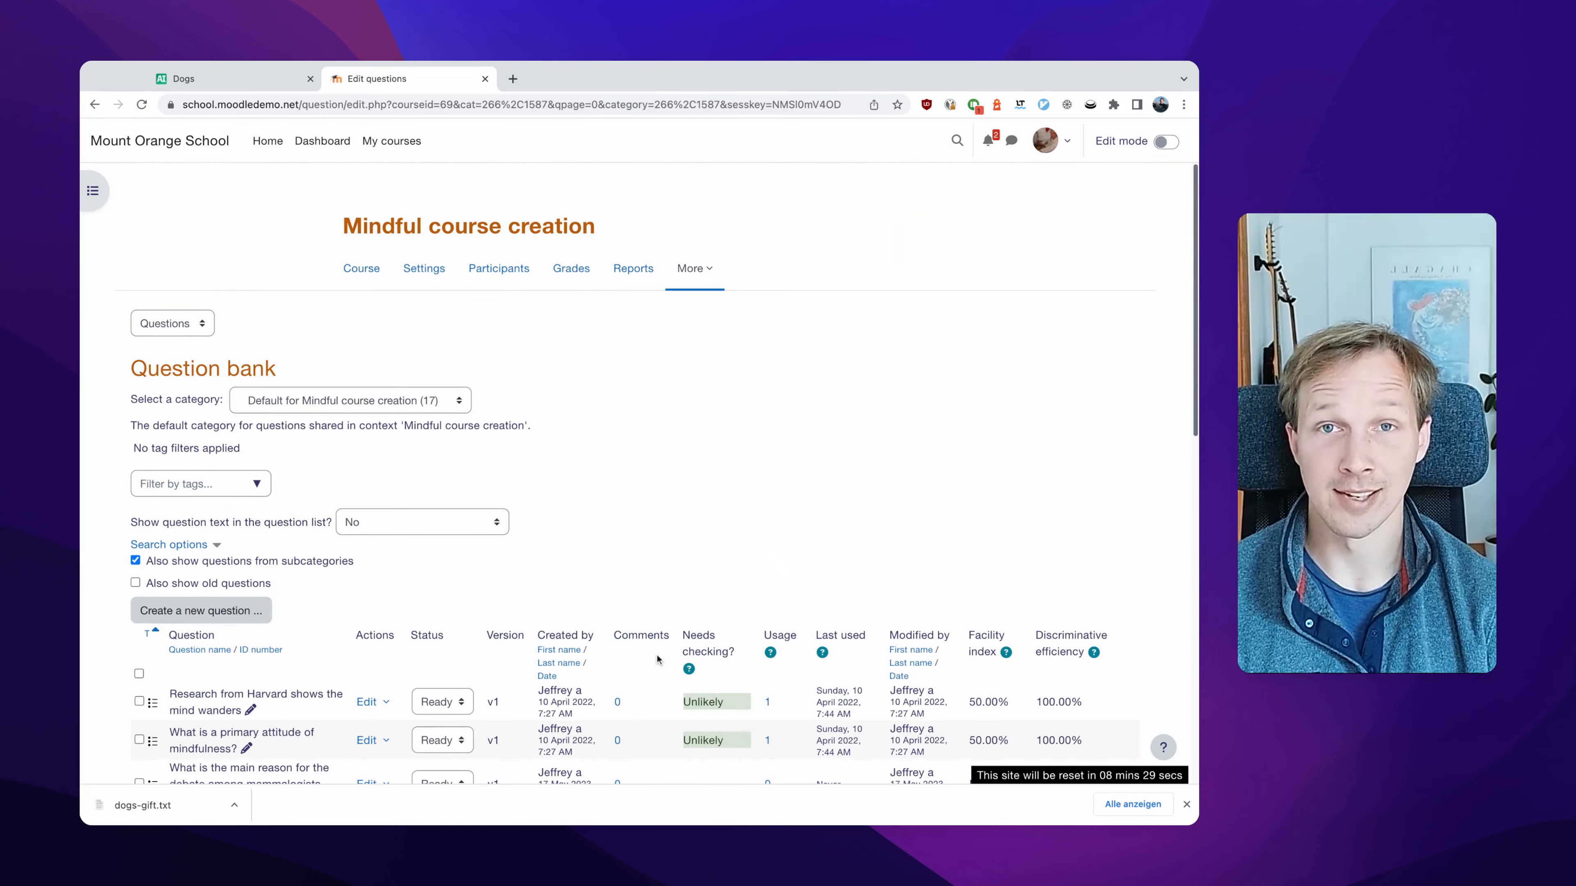